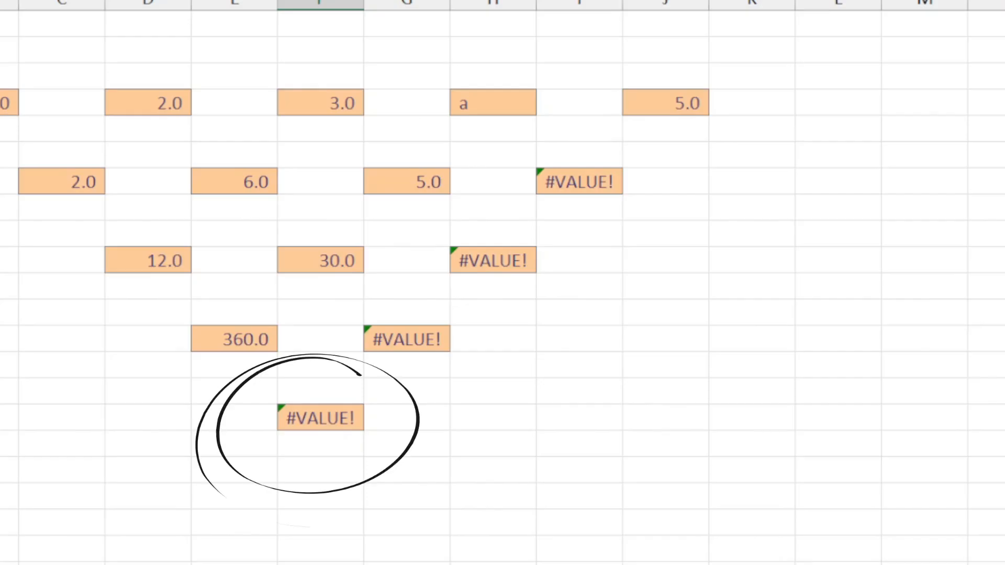
Open the error checking options from the error in cell F19 and review the error checking rules
click(310, 429)
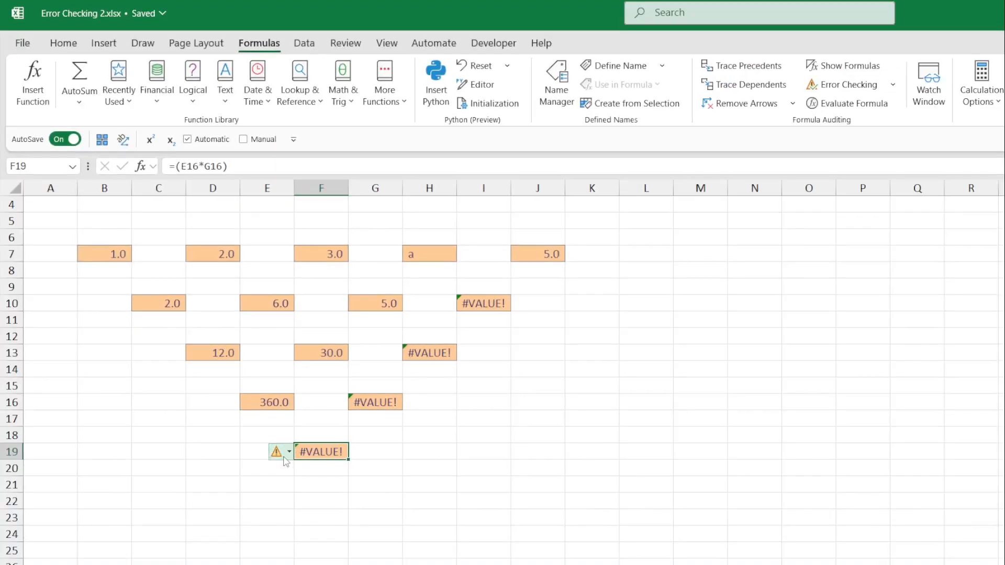
mouse_move(286, 461)
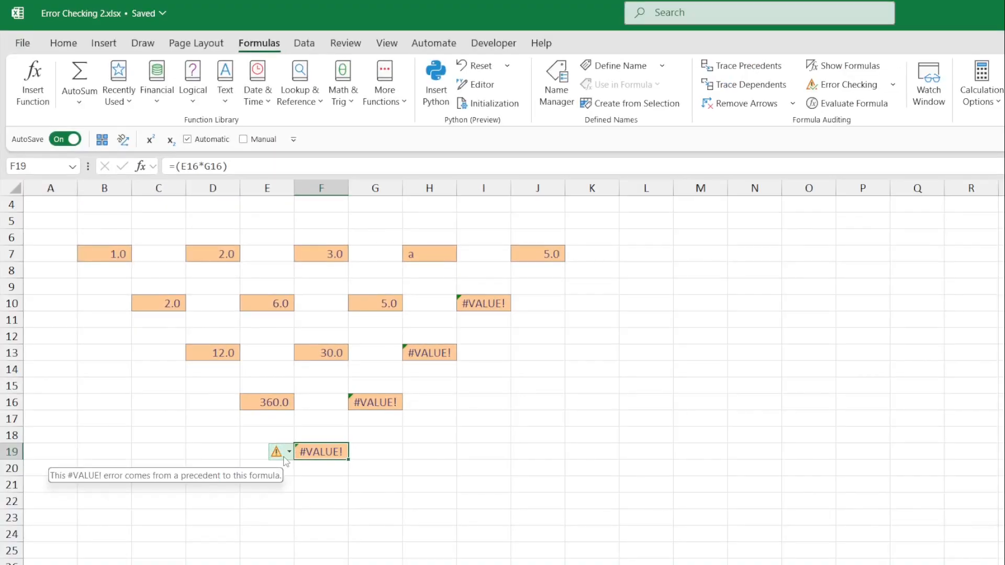
click(291, 456)
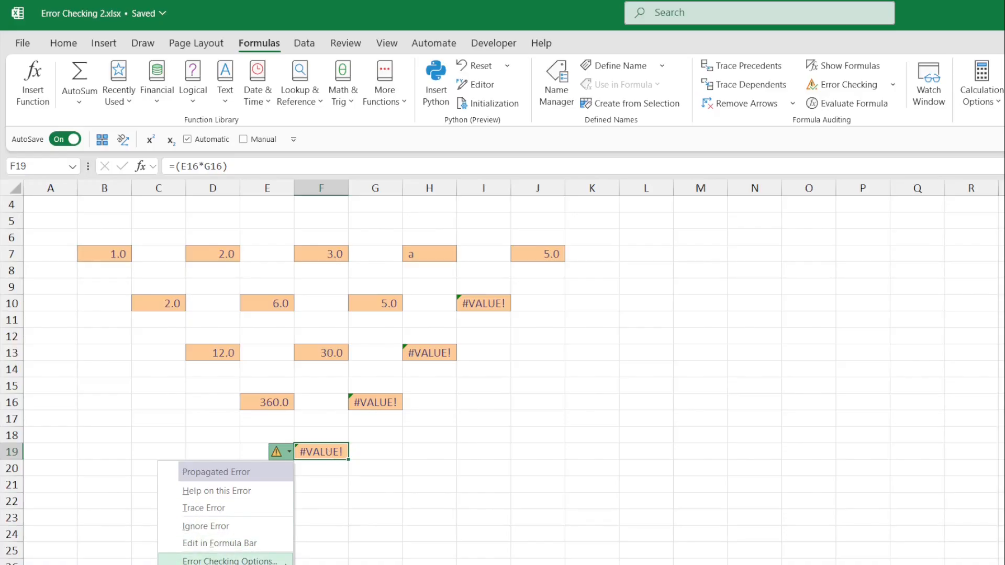
click(226, 561)
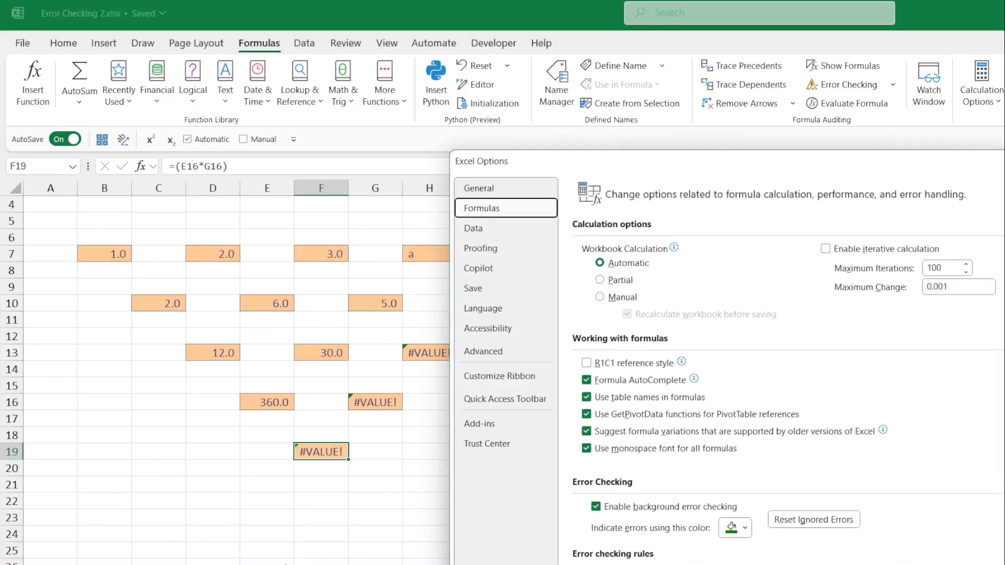
drag(892, 169, 647, 92)
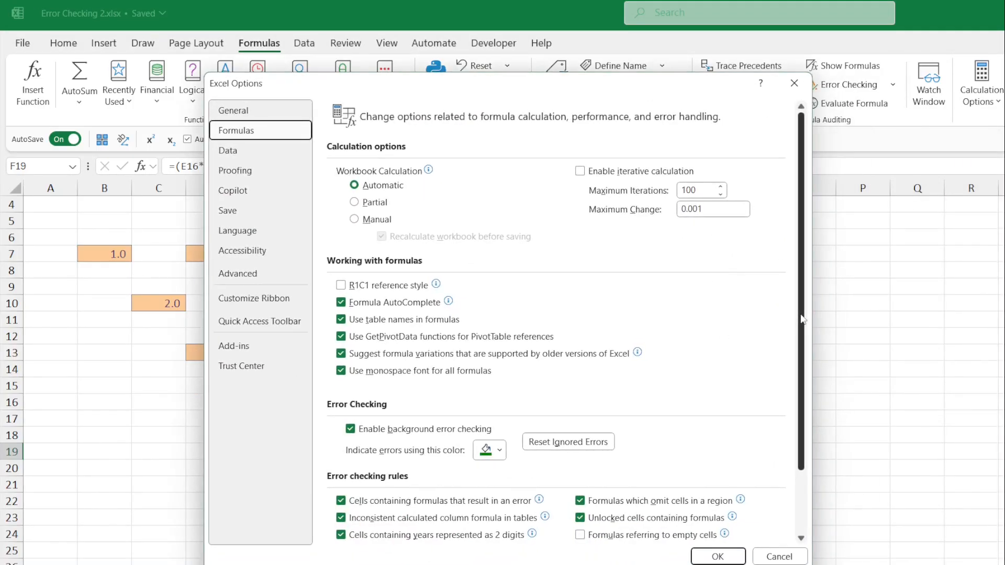
scroll(802, 319, down, 3)
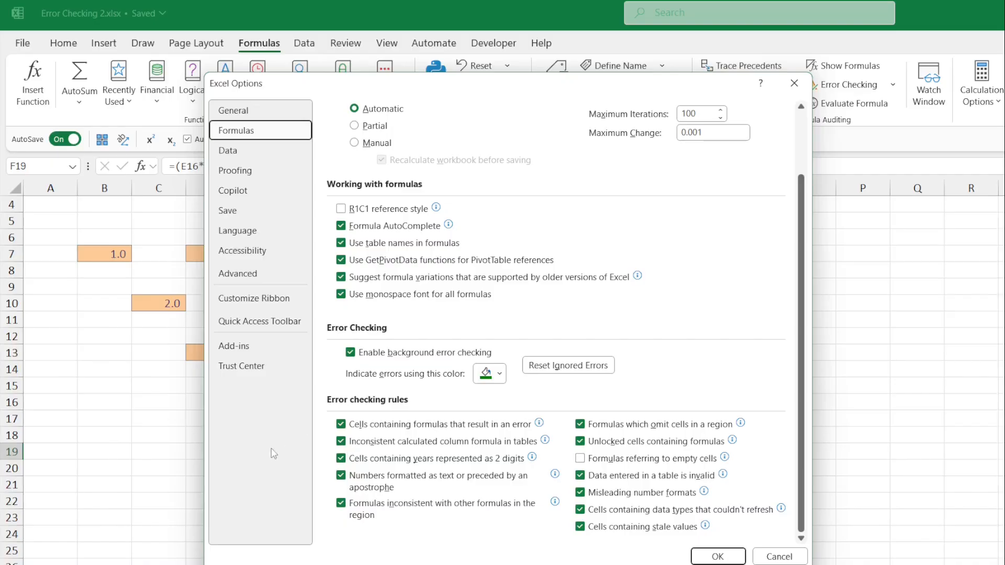
View the colors available for indicating errors in the error checking settings
drag(366, 88, 544, 93)
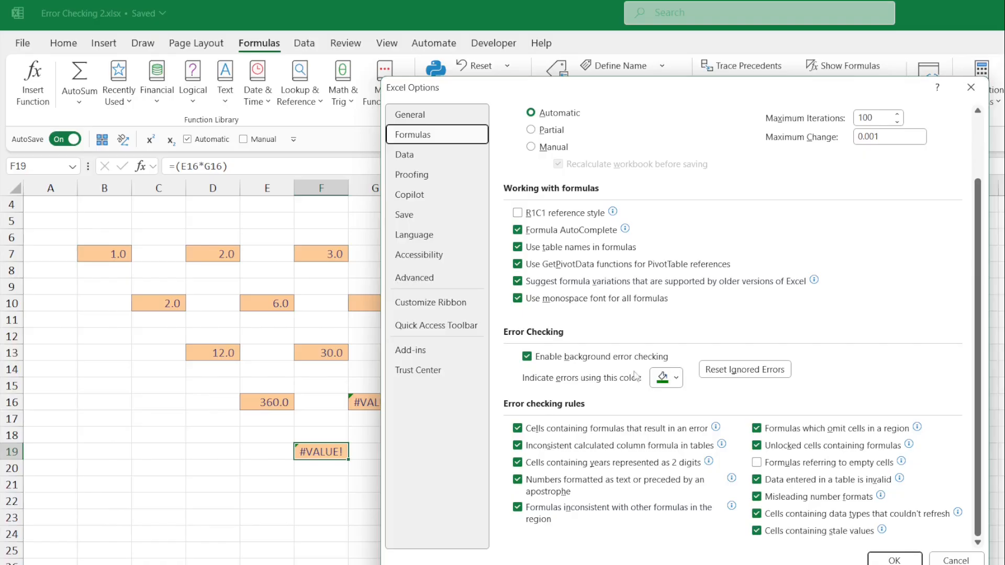
click(680, 384)
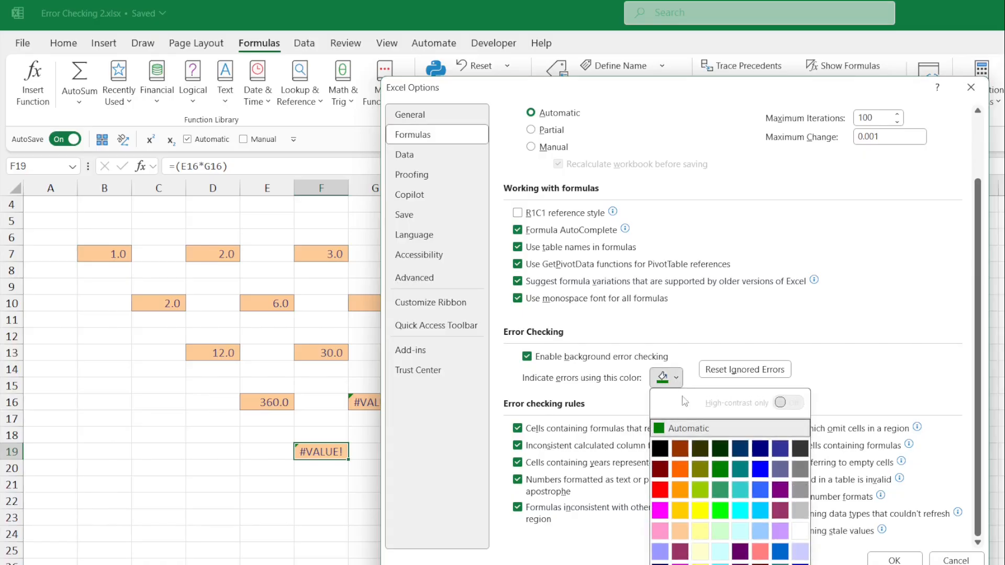
click(847, 370)
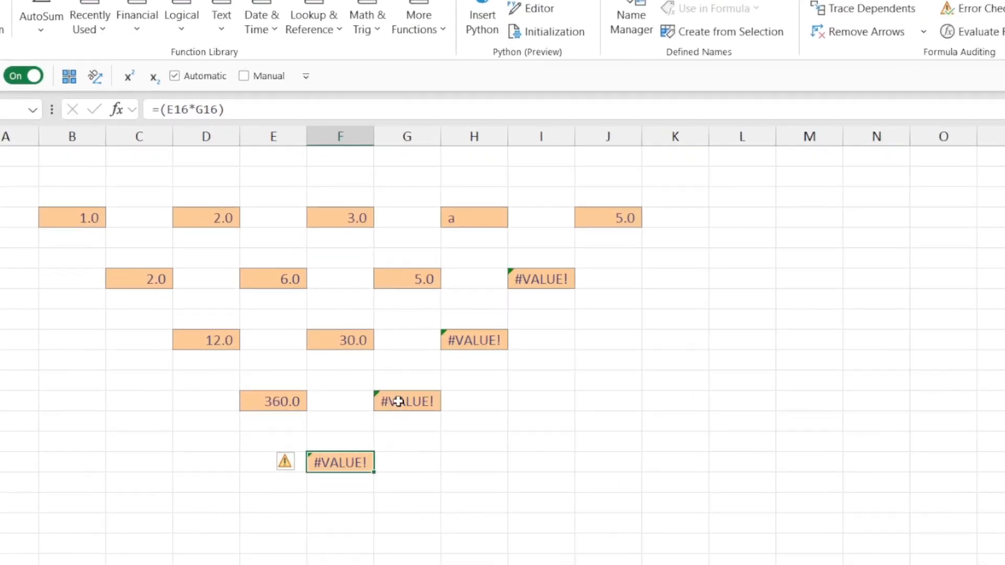
Show the error details for cells G16, H13 and I10 in turn
click(385, 402)
click(368, 402)
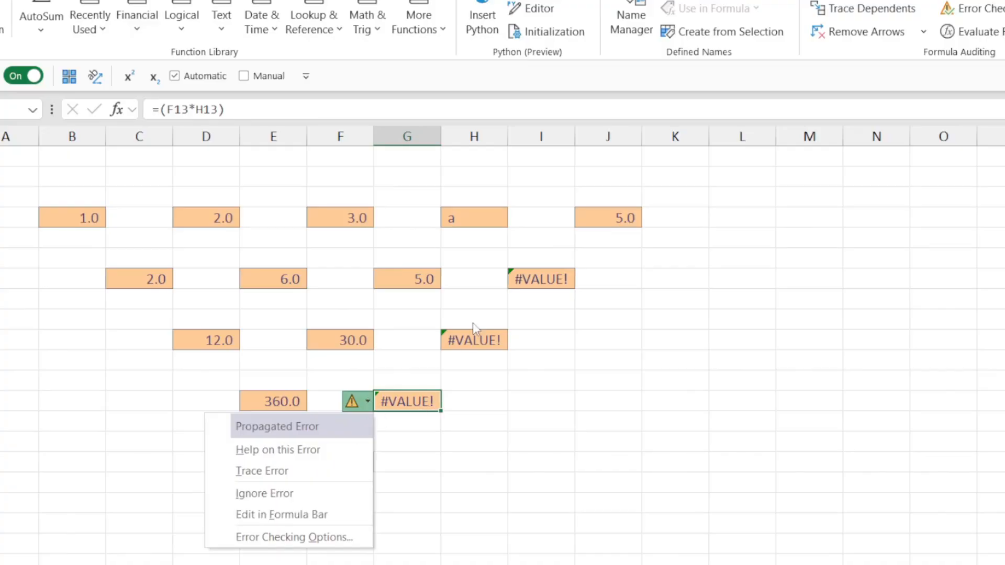
click(445, 339)
click(435, 341)
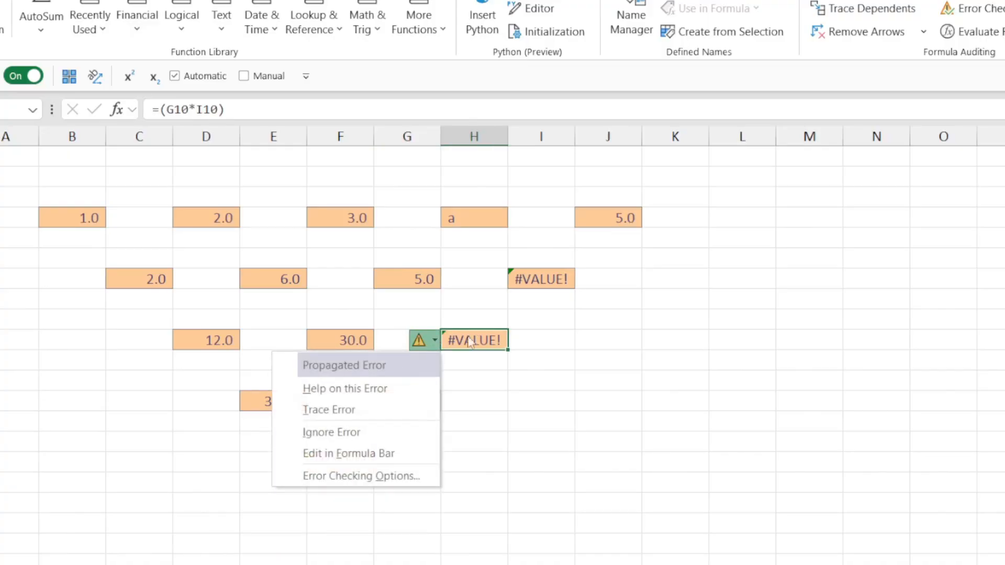
click(535, 283)
click(487, 278)
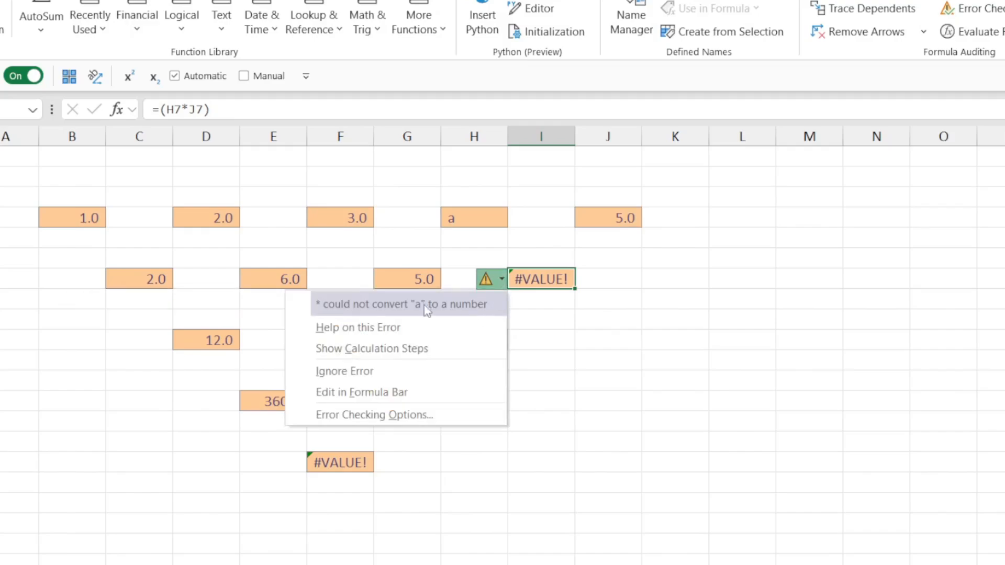
Inspect the formula in I10 and the contents of its source cells J7 and H7
click(539, 275)
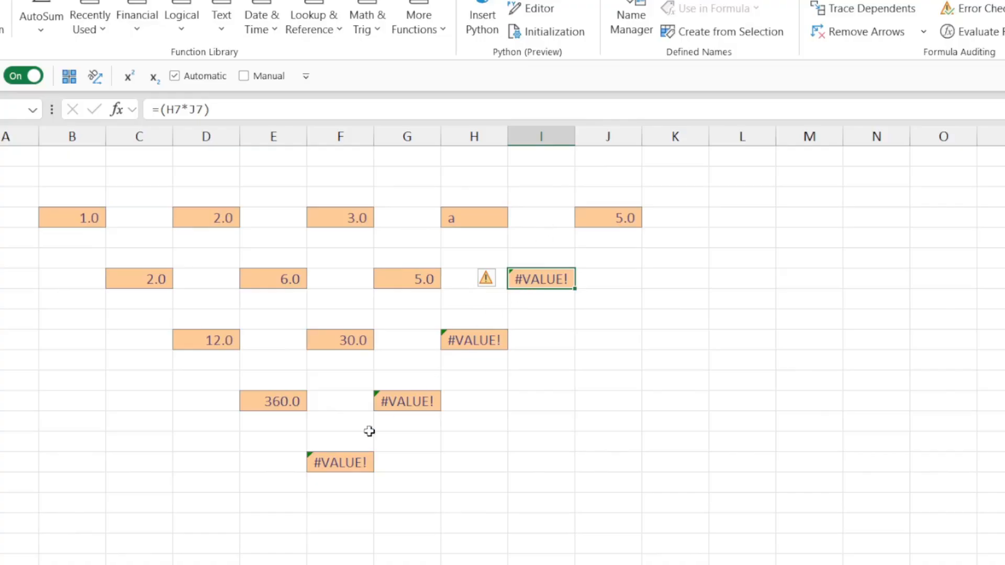
click(609, 216)
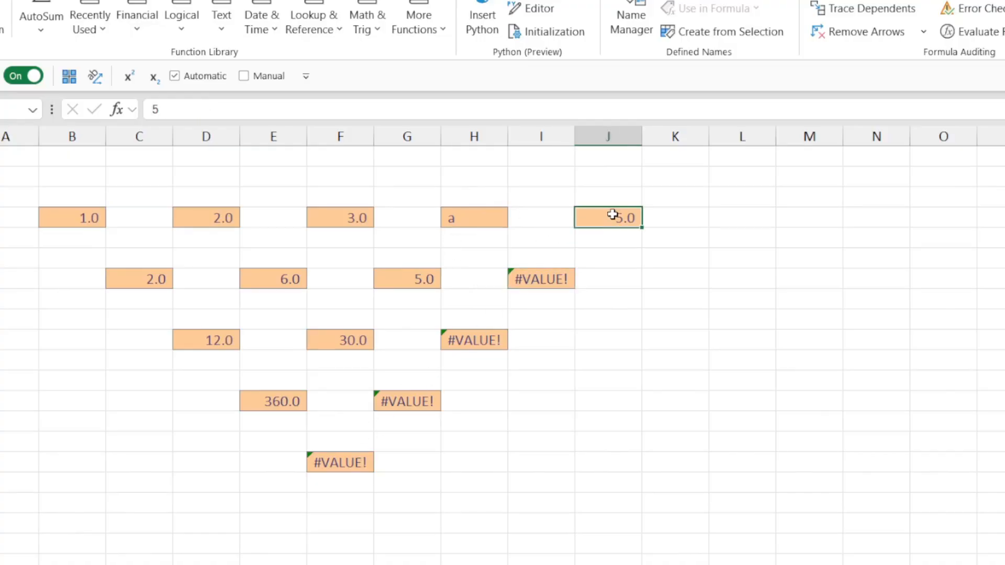
click(480, 219)
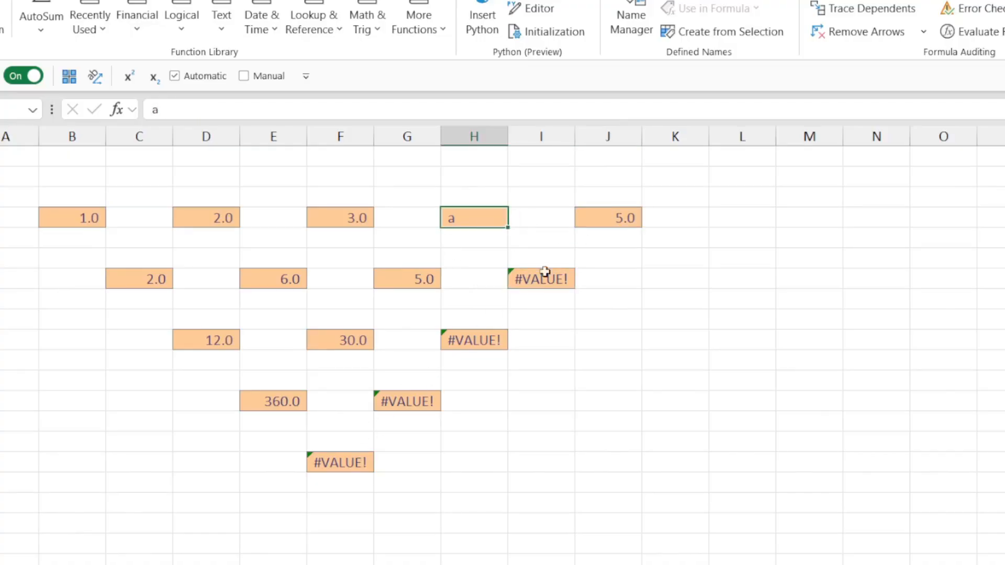
click(561, 282)
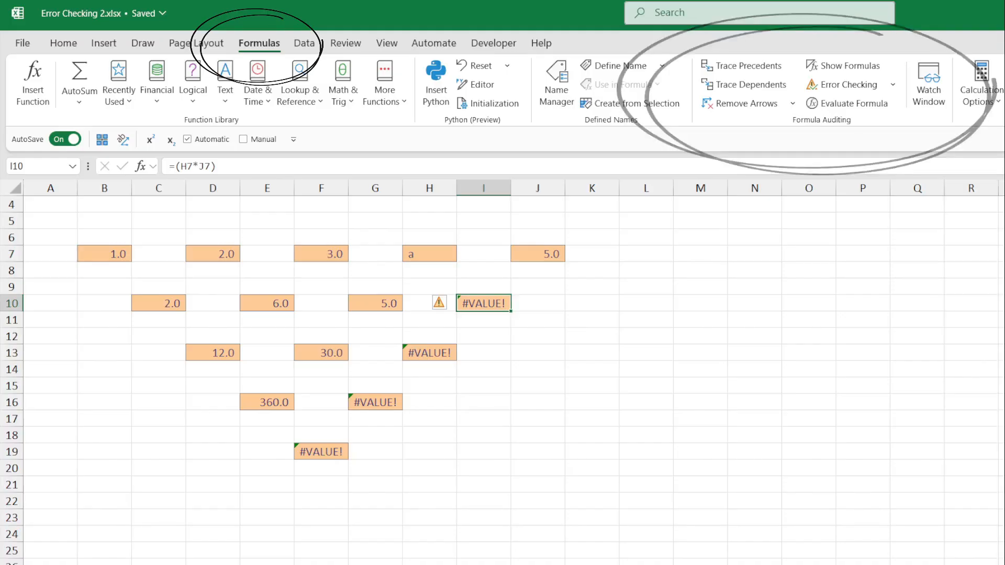
Trace the precedents of cell F19 through all four levels up to the input values in row 7
click(318, 454)
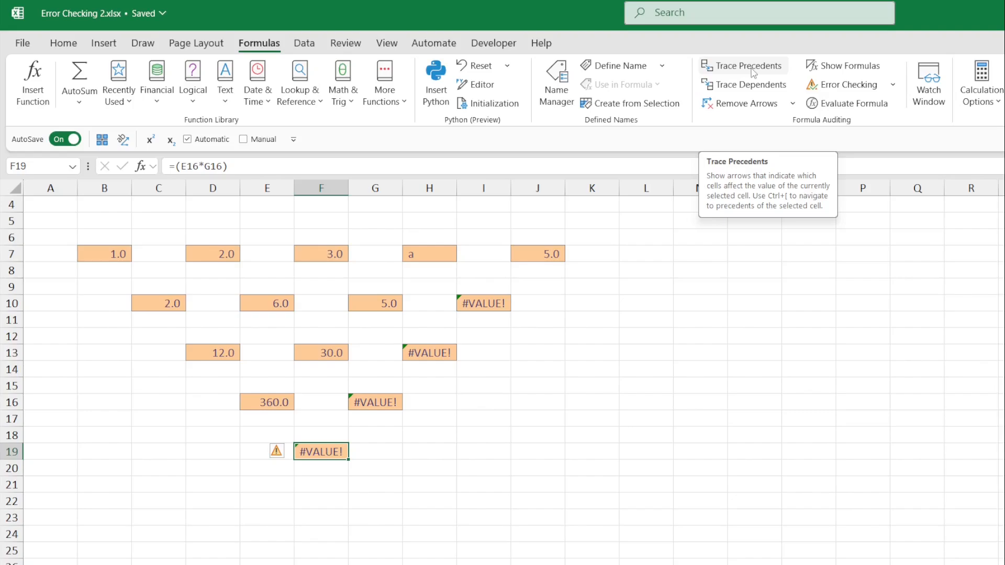
click(753, 73)
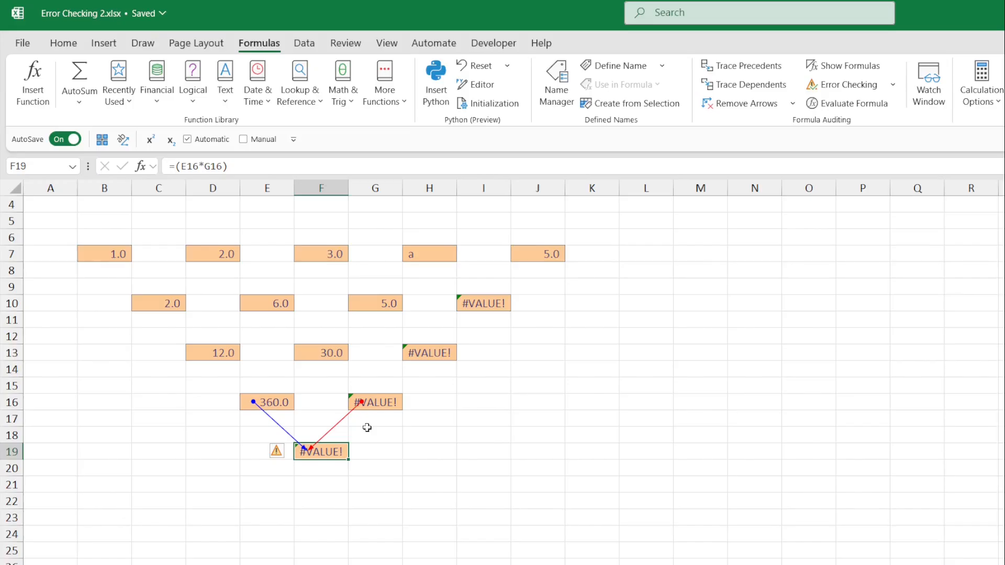
click(741, 68)
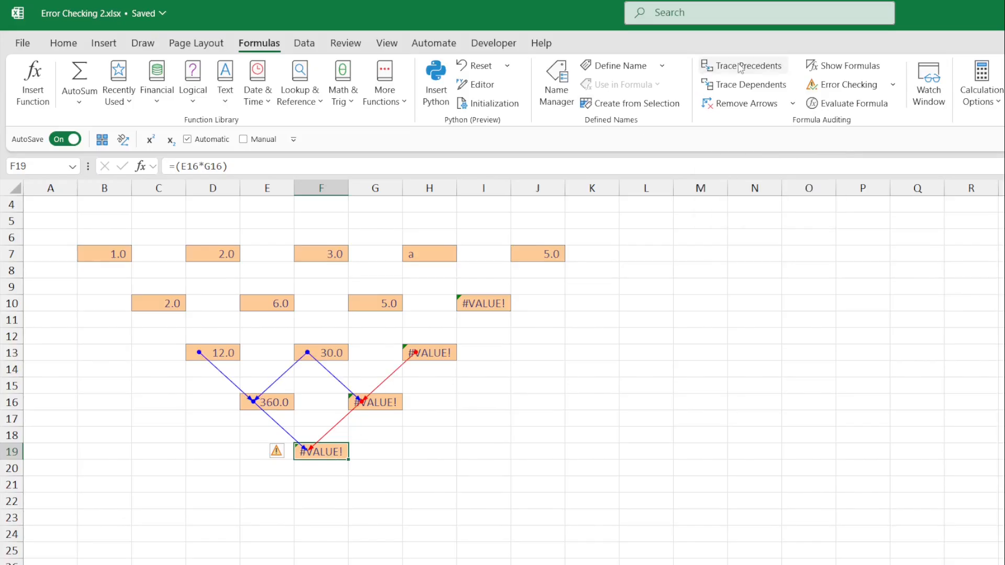
click(741, 68)
click(741, 68)
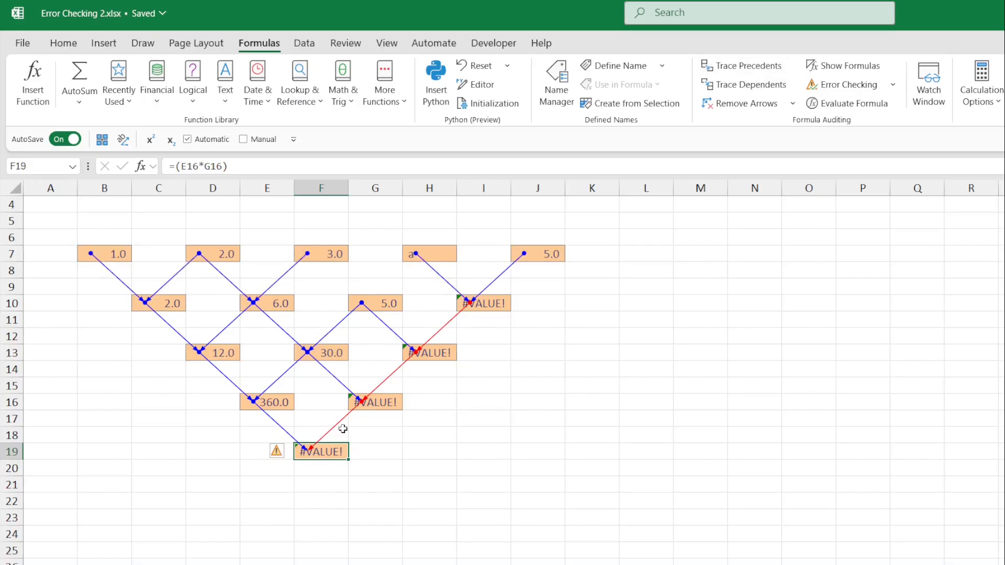
Remove all tracer arrows from the worksheet
click(491, 302)
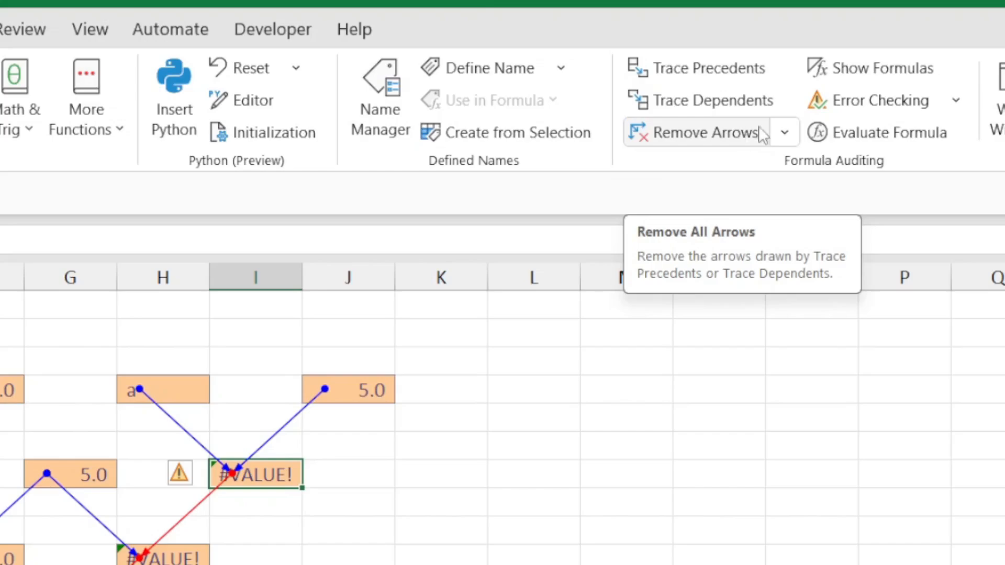
click(786, 131)
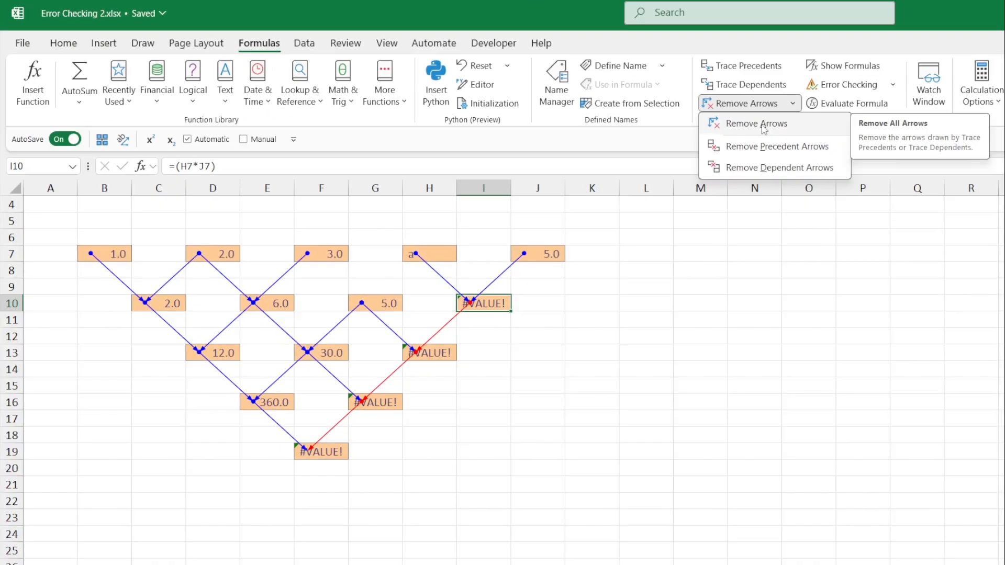
click(764, 130)
click(480, 337)
Trace the dependents of cell I10 through three levels down to F19
click(482, 303)
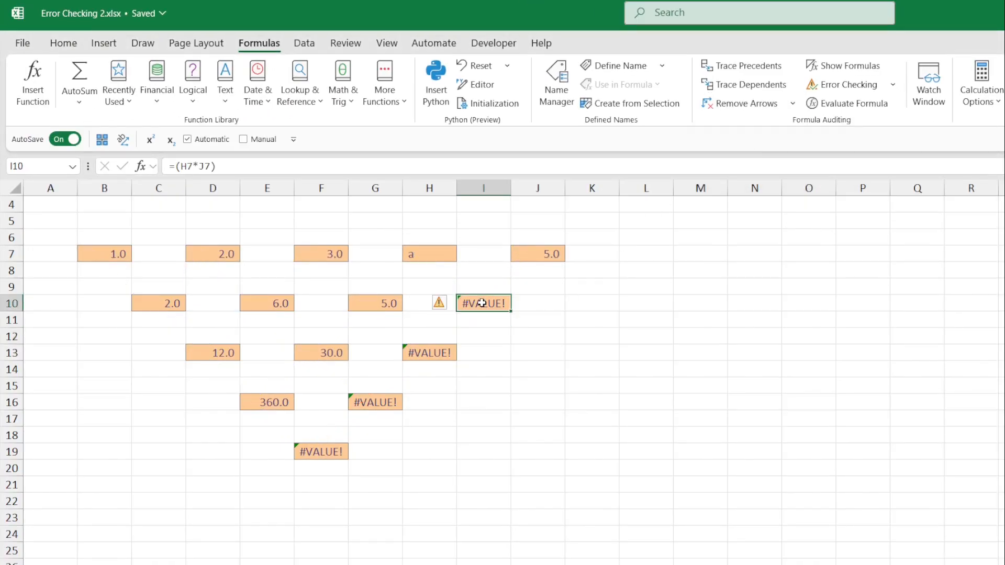
click(752, 90)
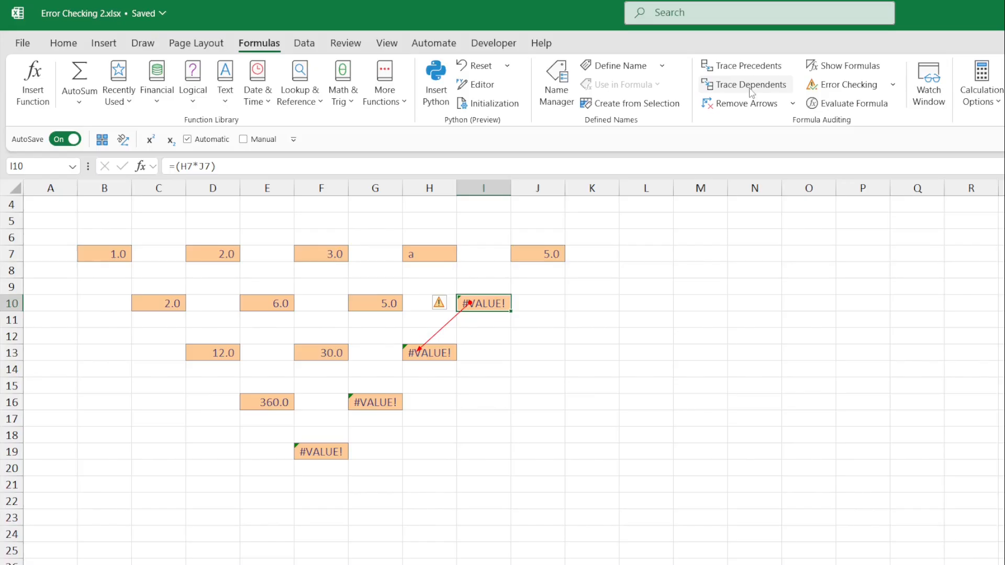
click(752, 90)
click(752, 90)
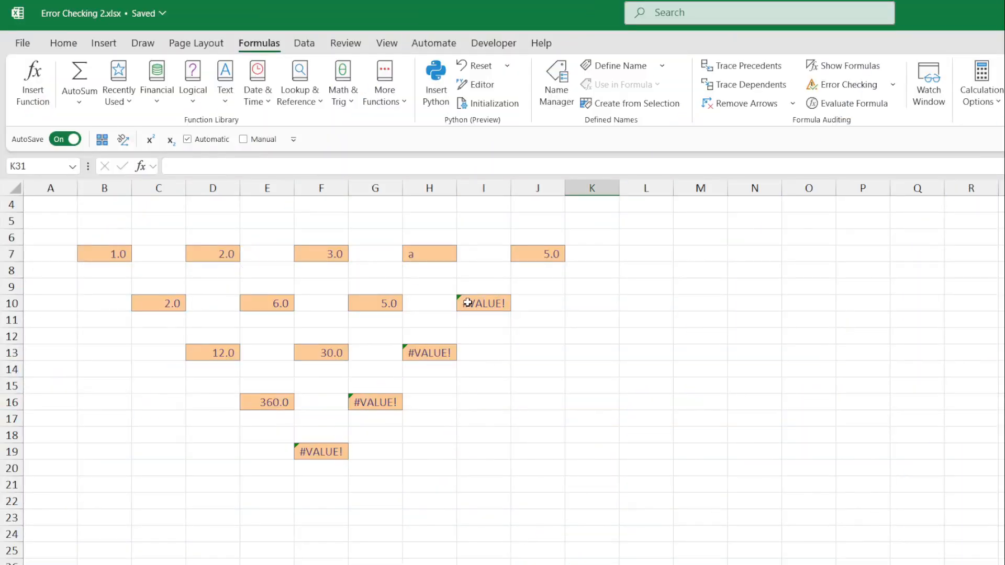
click(467, 302)
click(754, 85)
click(759, 88)
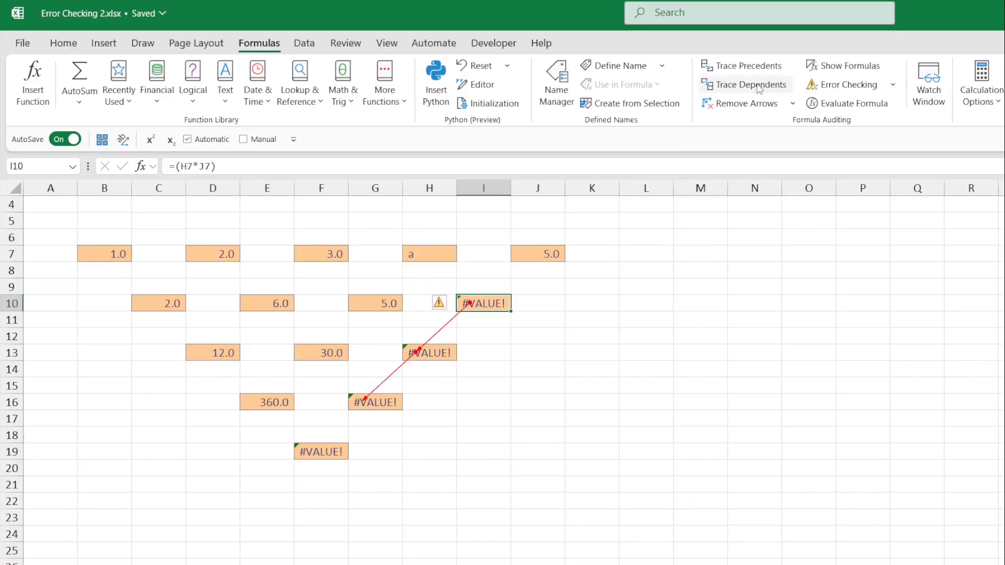
click(759, 88)
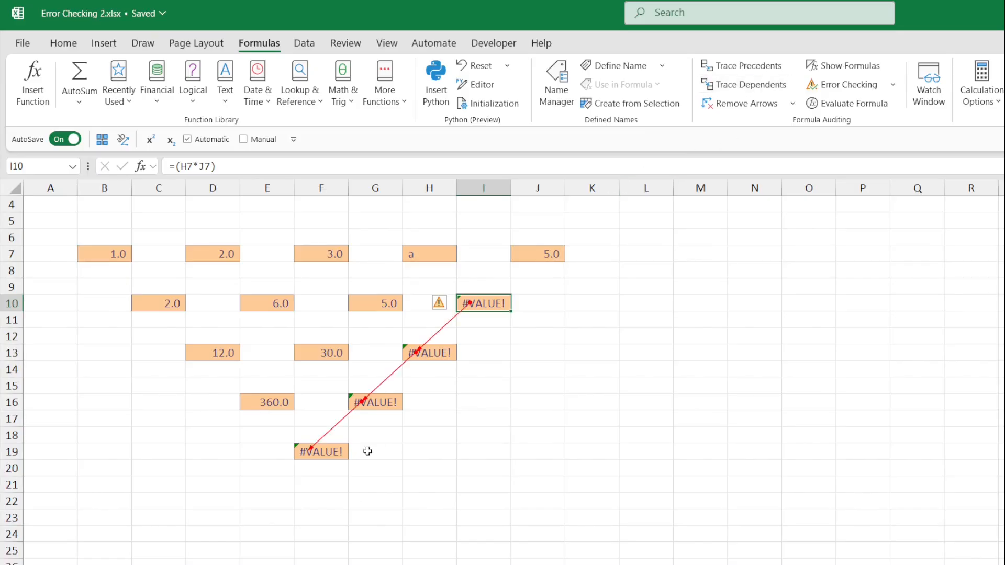
Jump back and forth between cells I10 and H13 along their tracer arrow
double_click(445, 329)
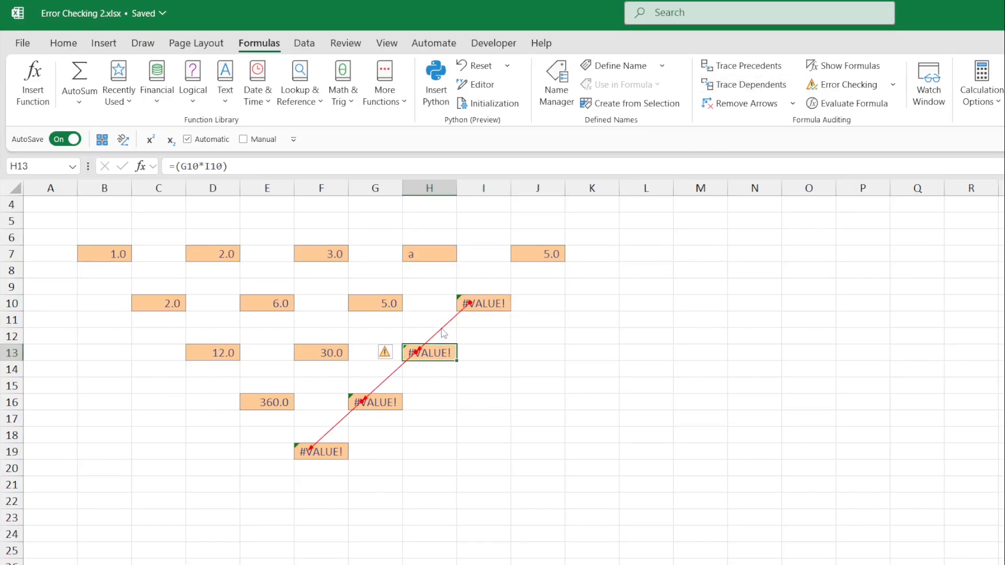
double_click(444, 334)
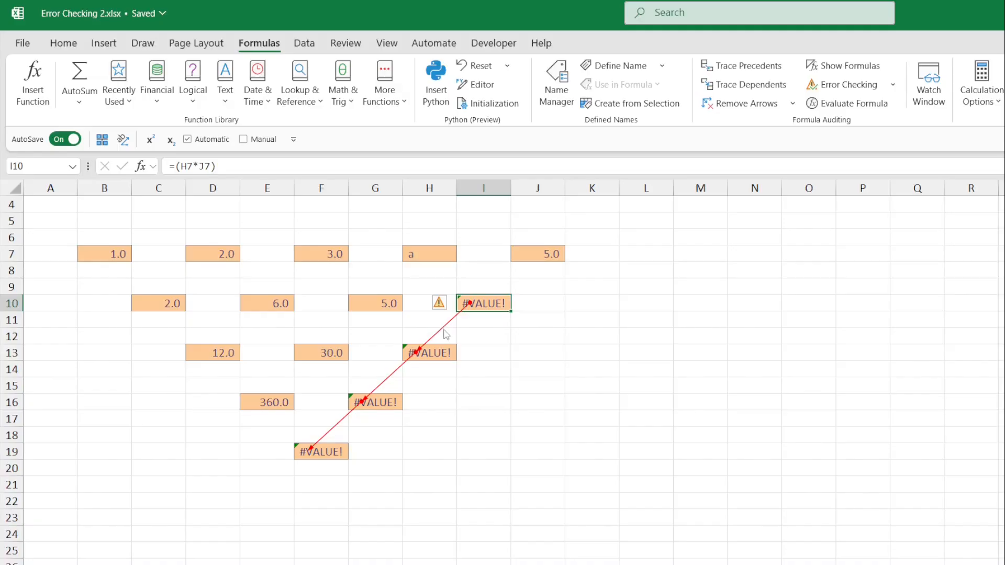
double_click(445, 334)
double_click(445, 334)
Follow the tracer arrows from cell F19 through G16 and H13 back to I10
double_click(338, 425)
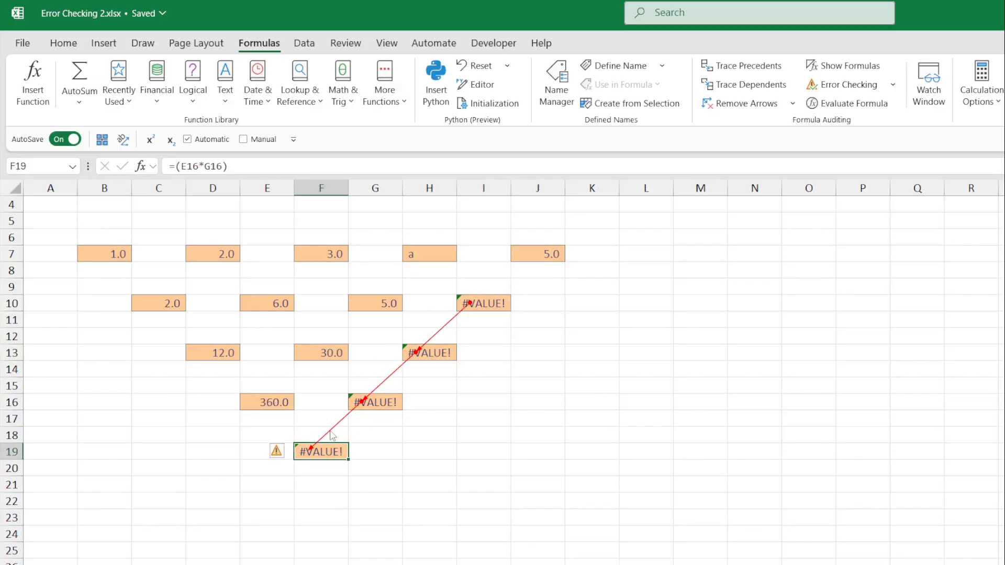
double_click(332, 435)
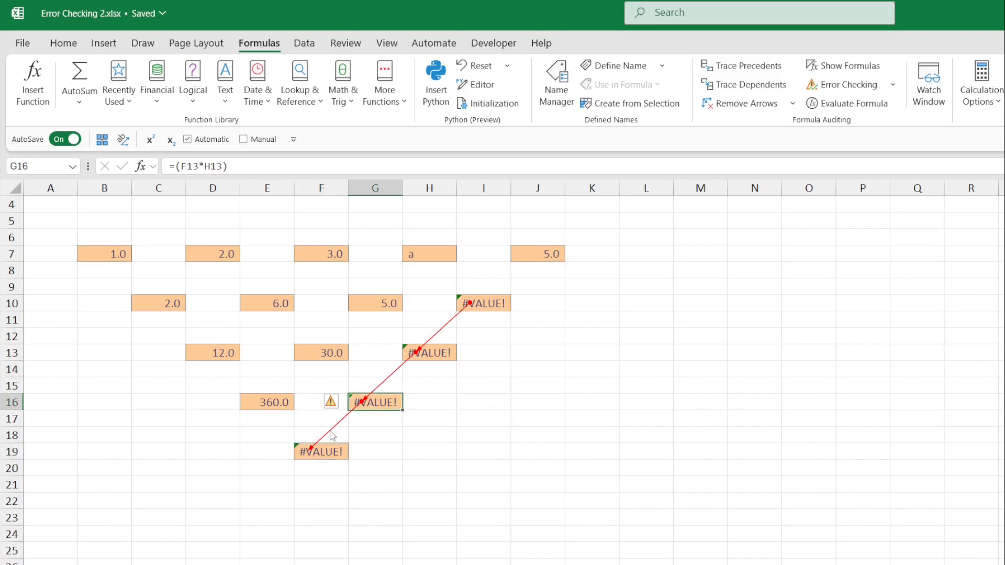
double_click(394, 380)
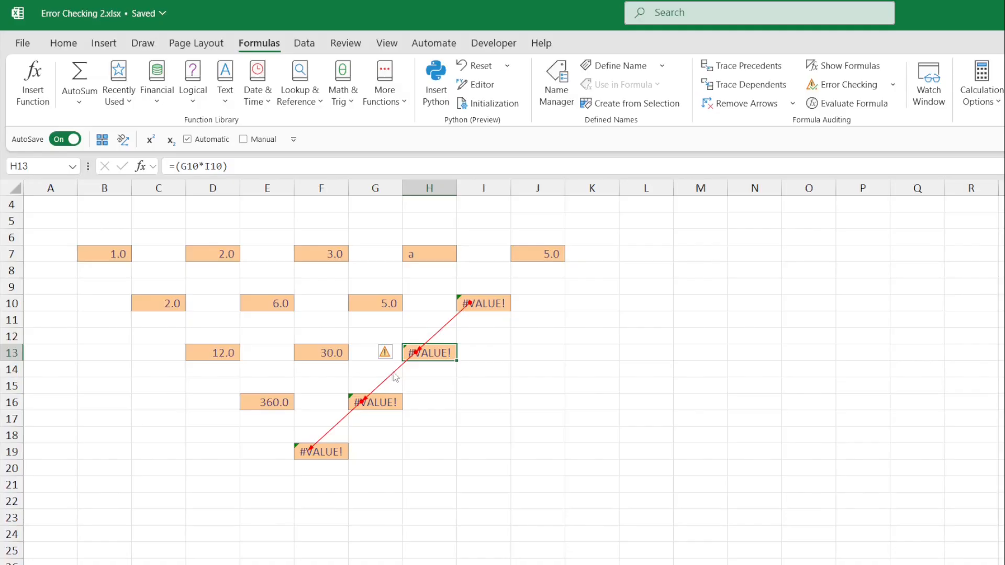
double_click(442, 337)
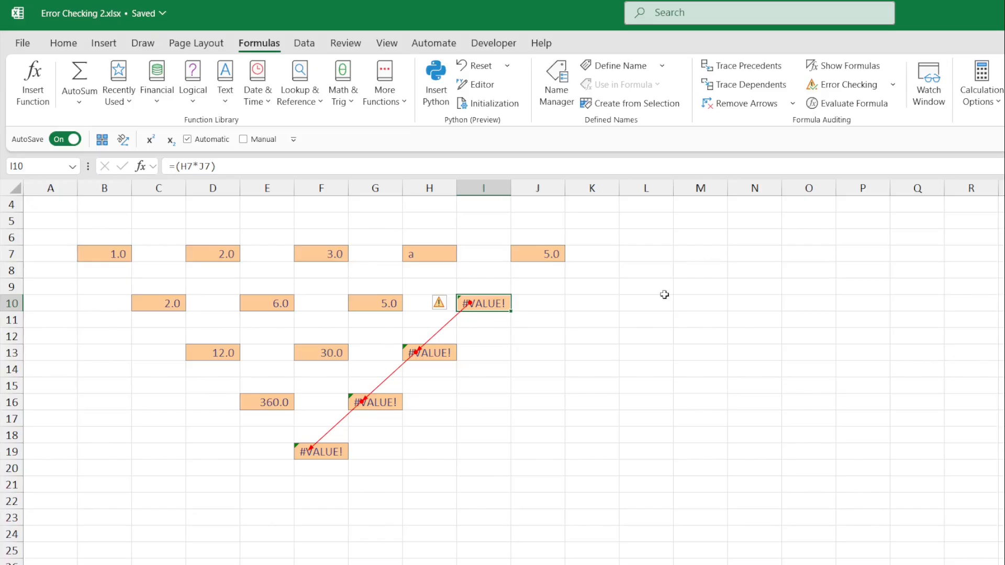
Remove all tracer arrows and navigate from cell I10 through its dependents to F19
click(721, 106)
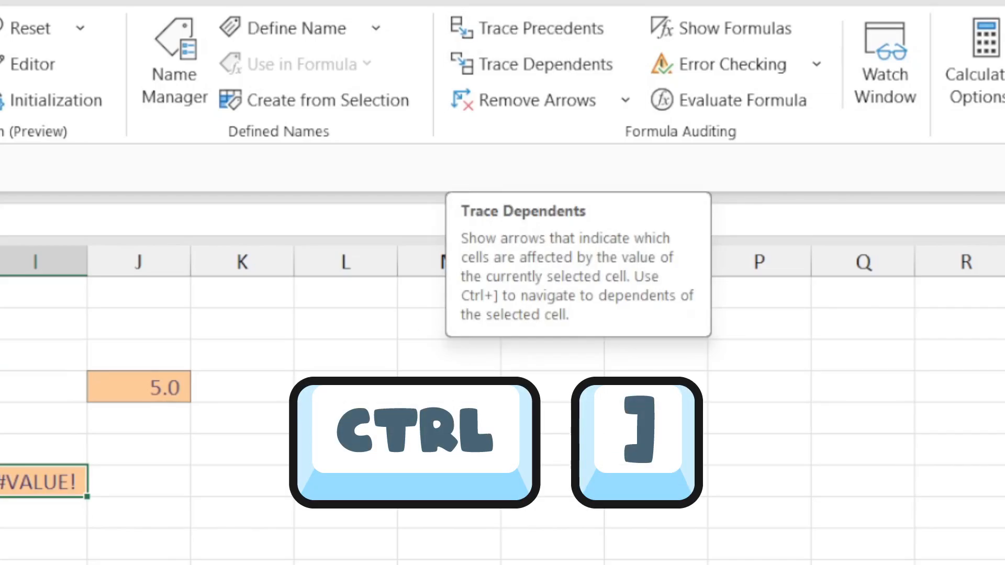
key(ctrl+bracketright)
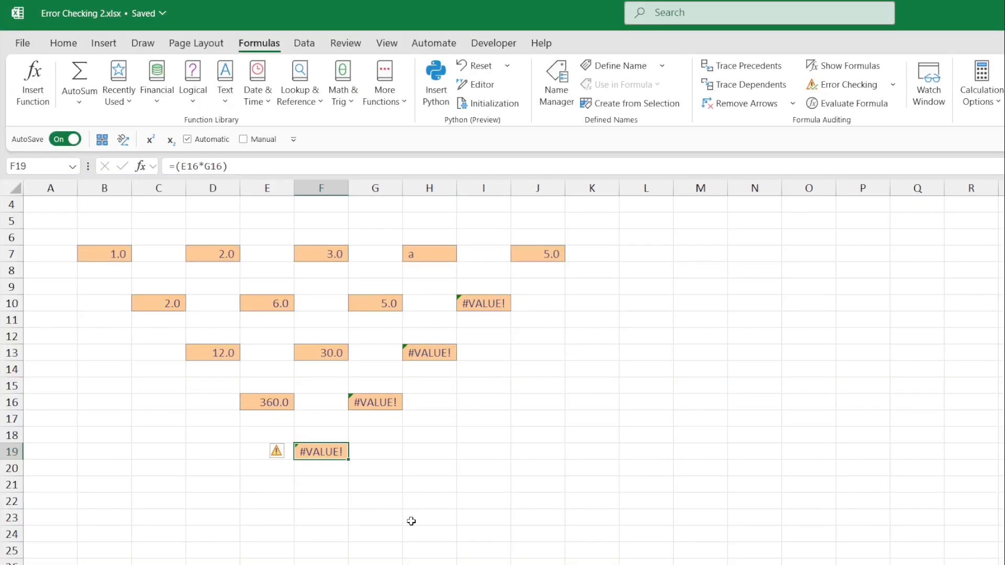
Select the precedents of cell F19 level by level up to the inputs in row 7
key(ctrl+bracketleft)
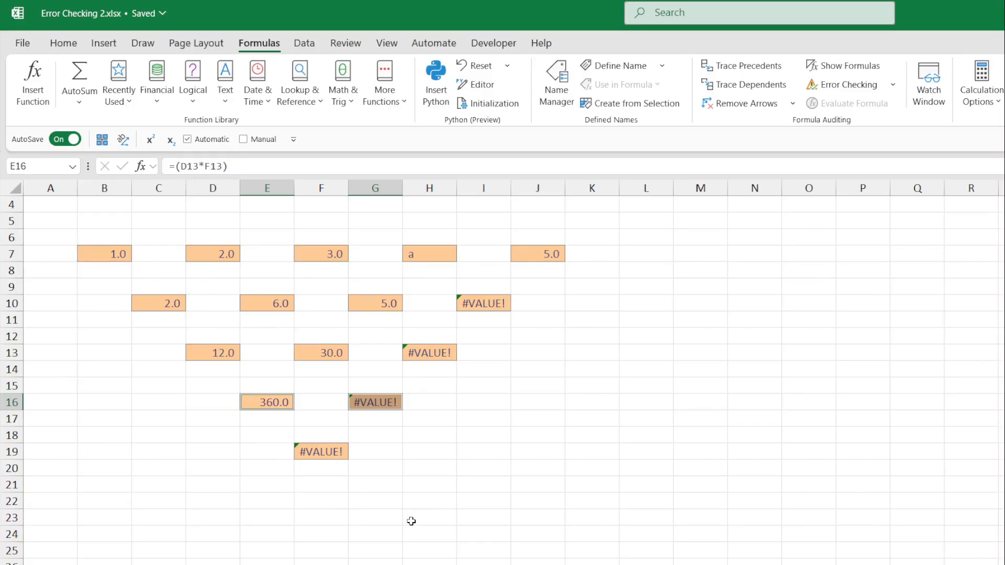
key(ctrl+bracketleft)
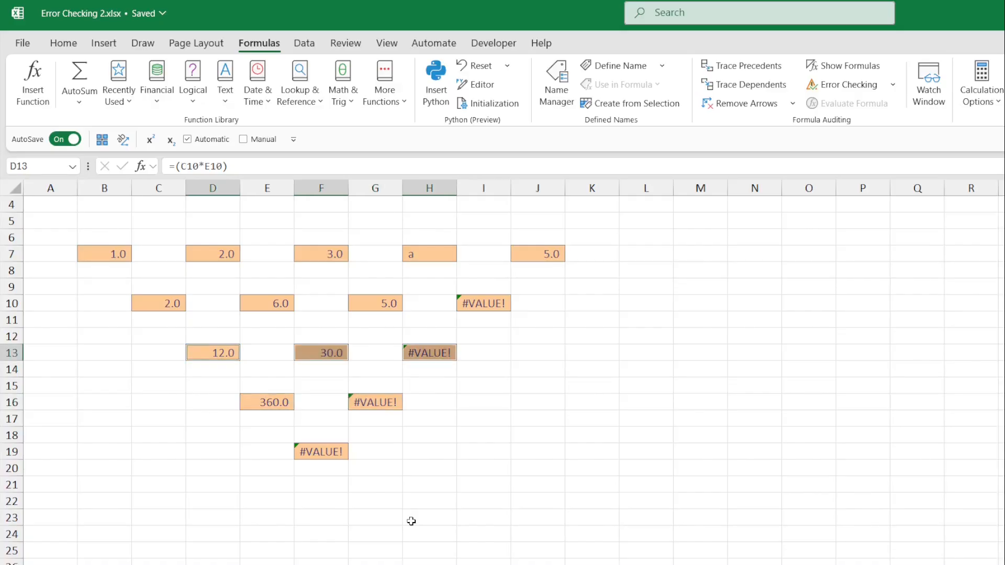
key(ctrl+bracketleft)
key(ctrl+bracketleft)
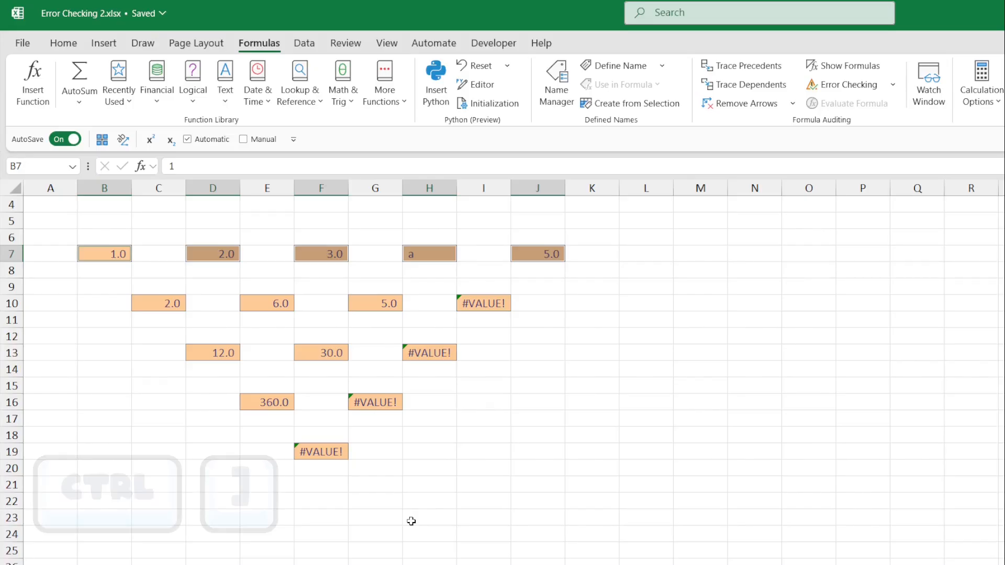
Select the dependents of the row 7 inputs level by level back down to cell F19
key(ctrl+bracketright)
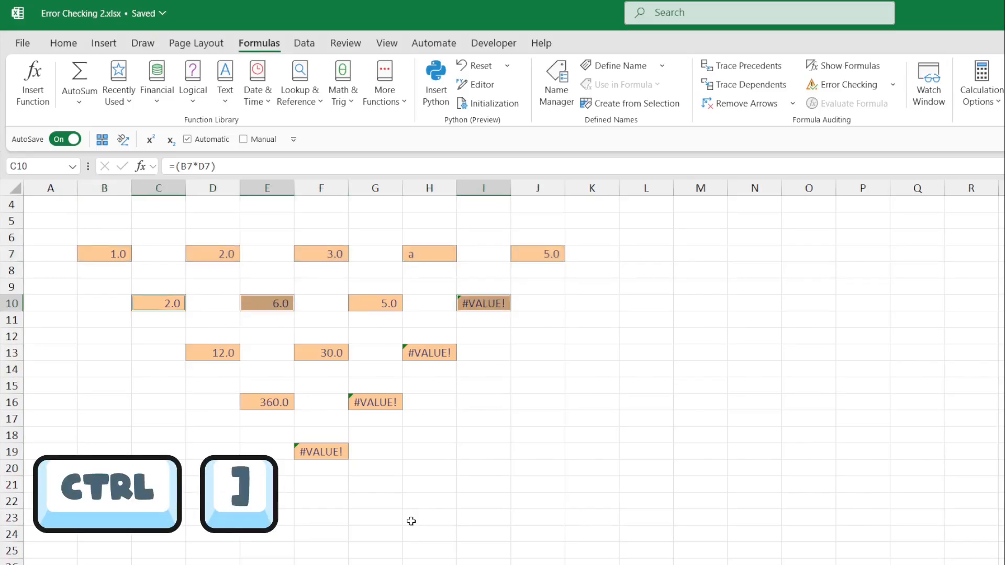
key(ctrl+bracketright)
key(ctrl+bracketright)
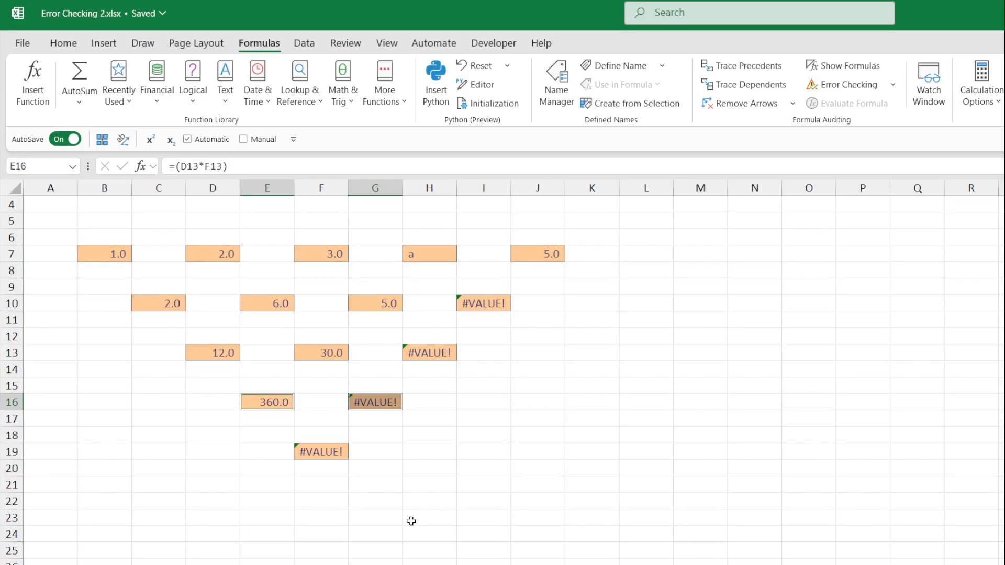
key(ctrl+bracketright)
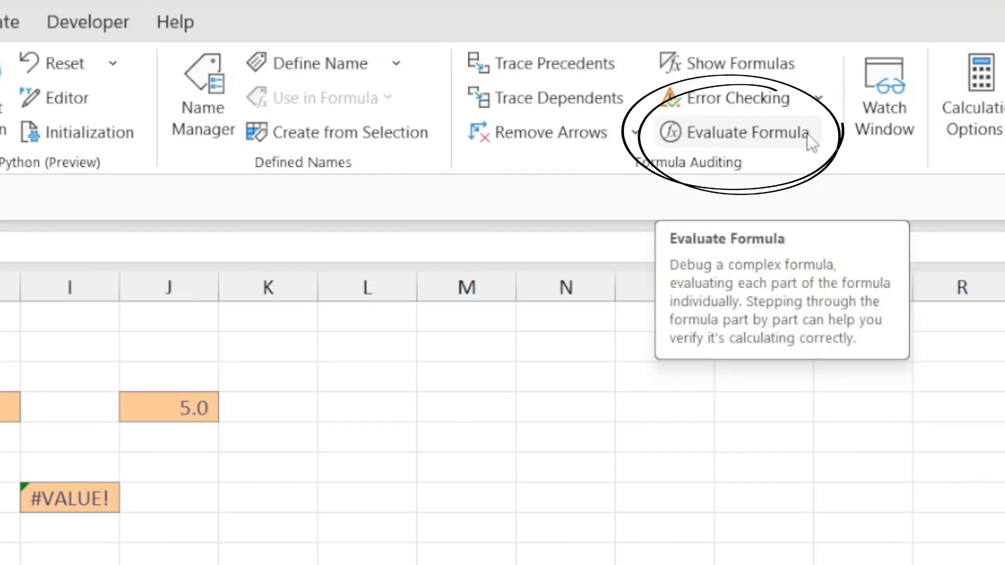
Evaluate the formula in cell F19 one part at a time through to its result, and close the evaluation
click(807, 133)
drag(684, 344, 729, 347)
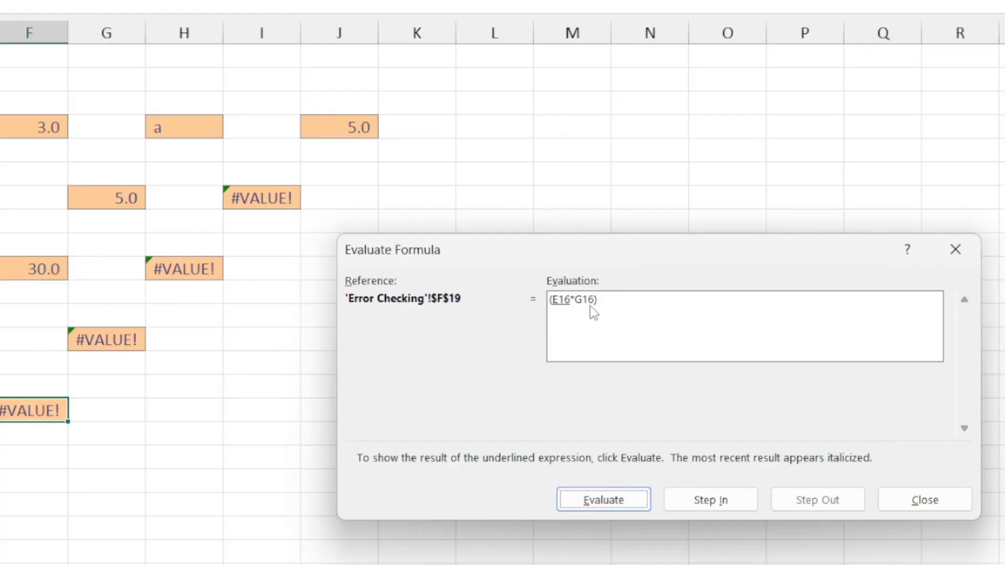
click(605, 506)
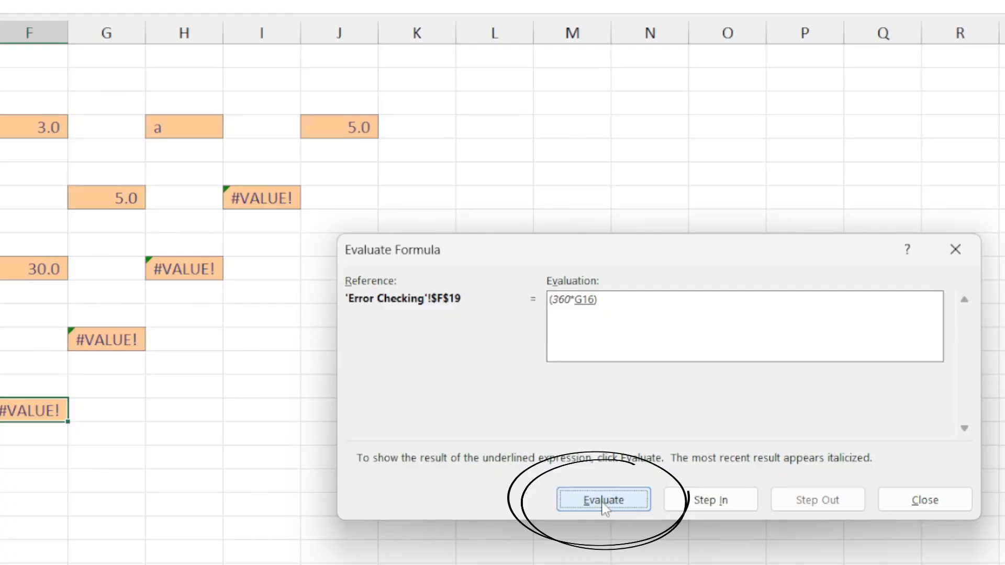
click(605, 506)
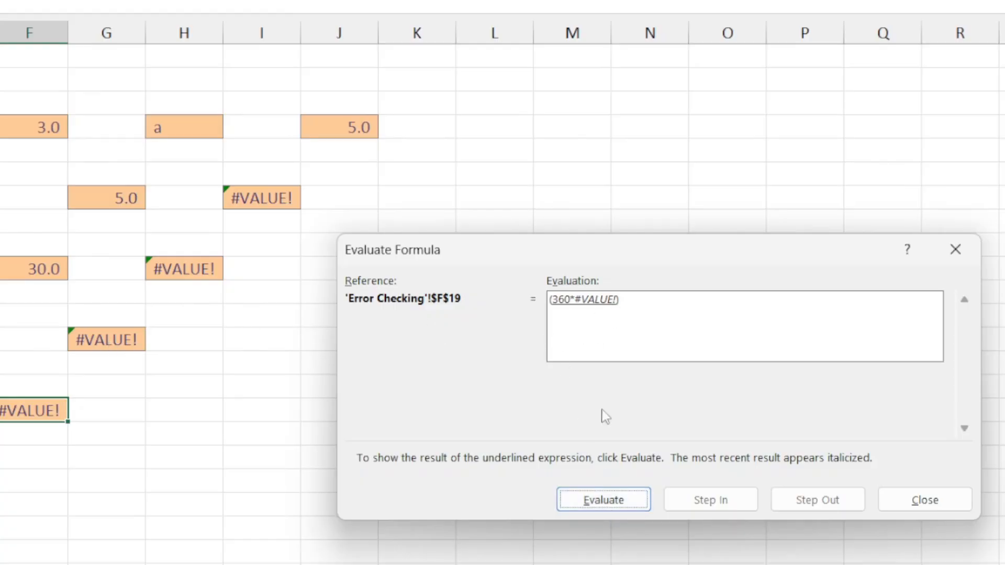
click(606, 499)
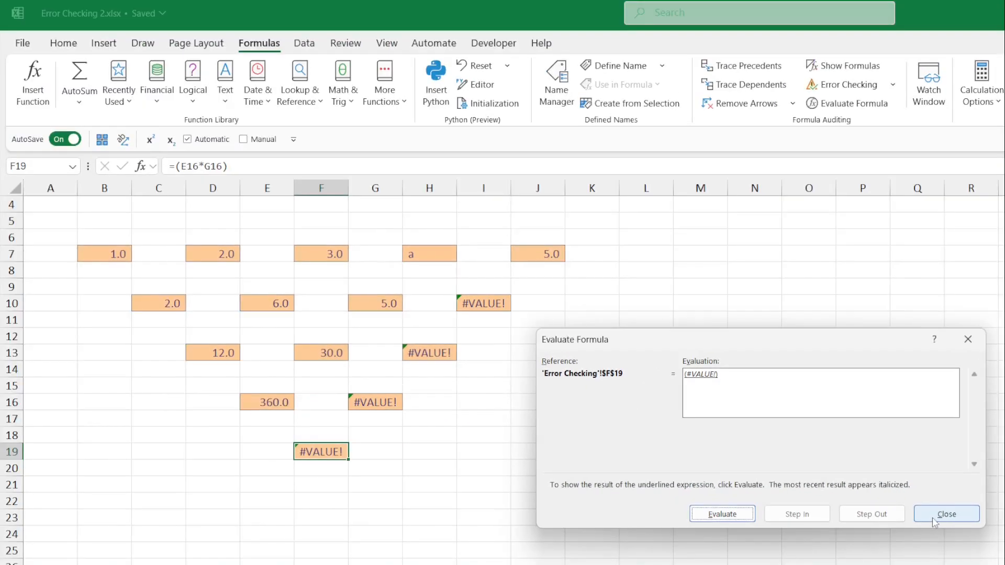
click(934, 518)
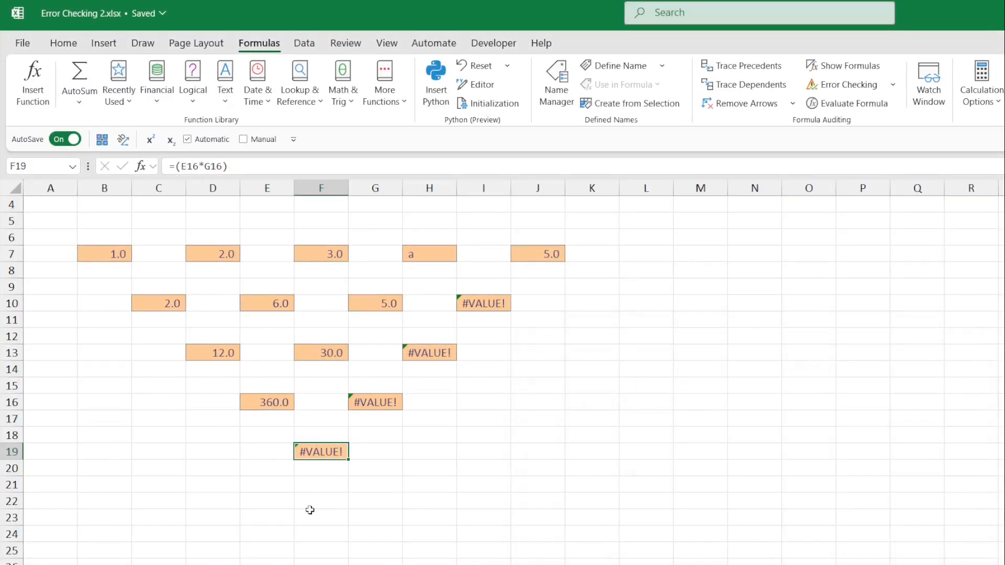
Evaluate the F19 formula again, stepping in through E16, D13 and C10 down to the constant in B7
click(852, 104)
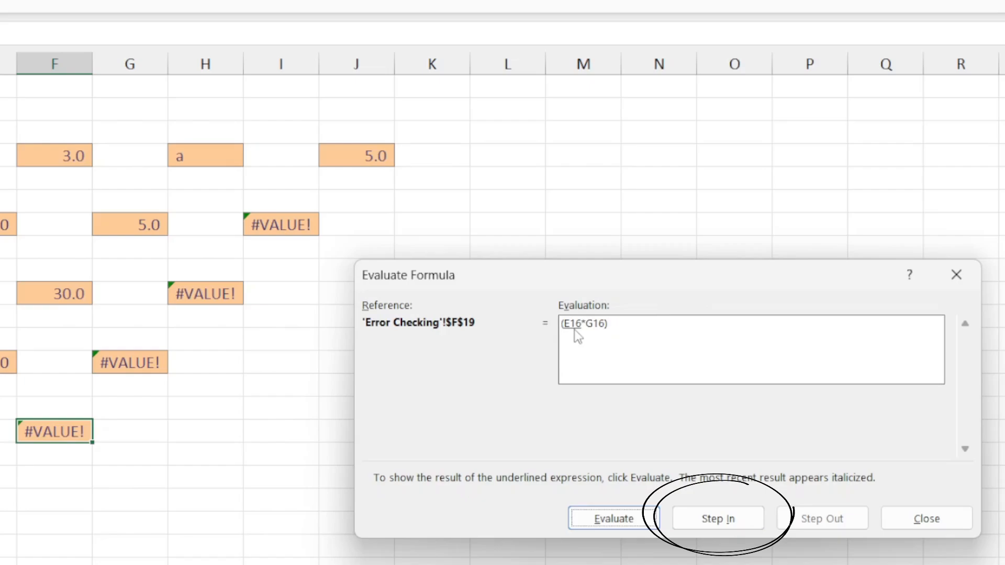
click(721, 523)
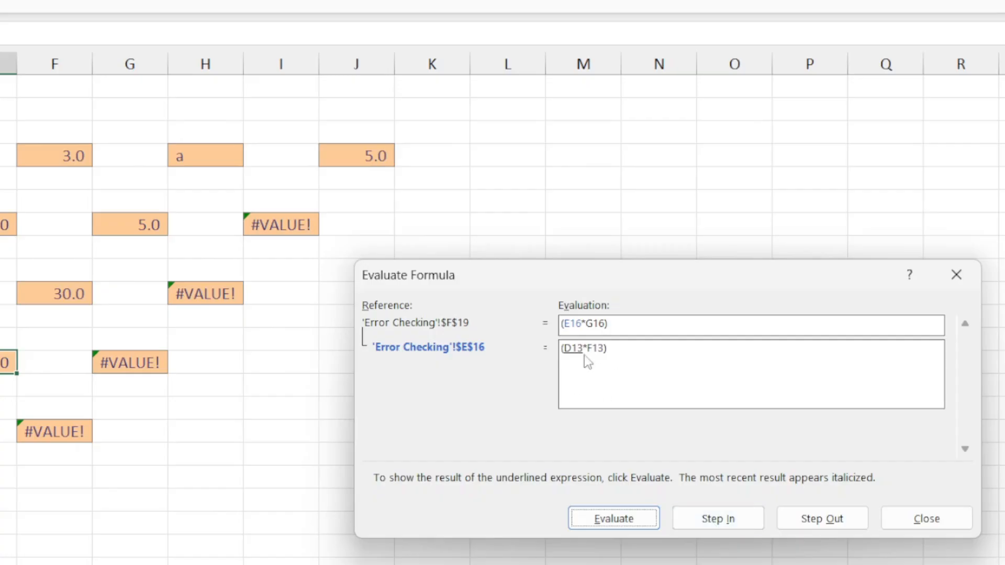
click(719, 519)
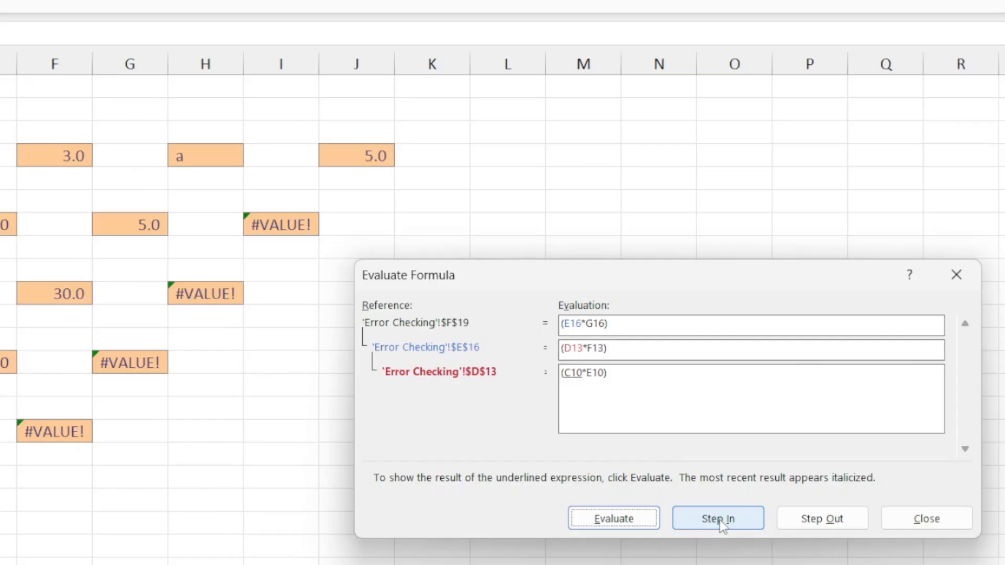
click(721, 520)
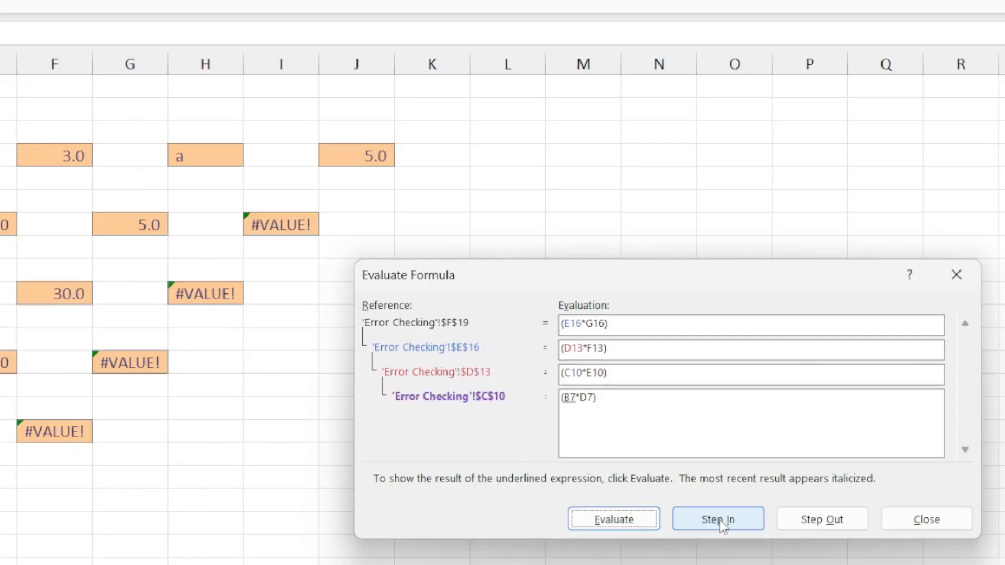
click(721, 521)
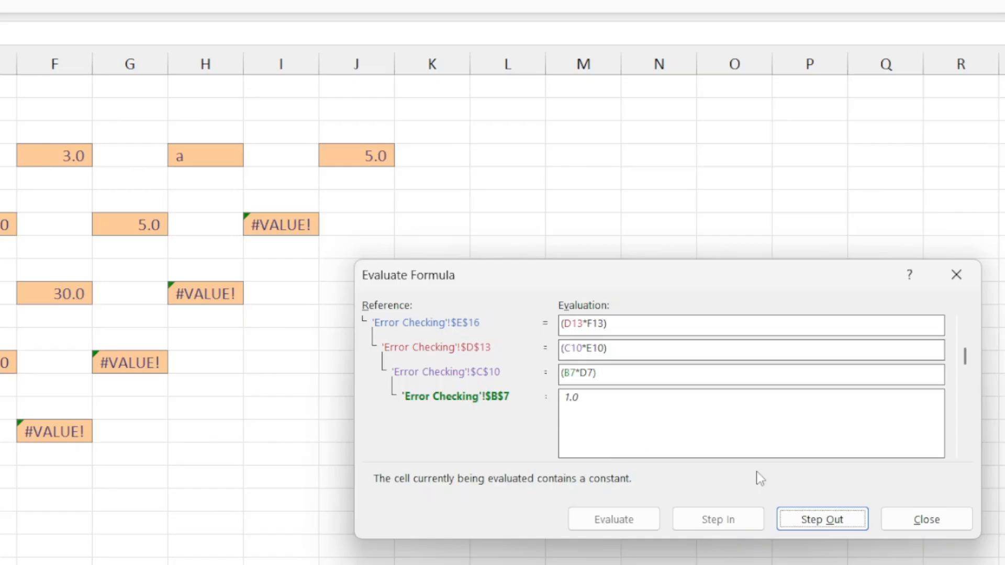
Step out of the nested references from B7 back up to the F19 formula
click(811, 519)
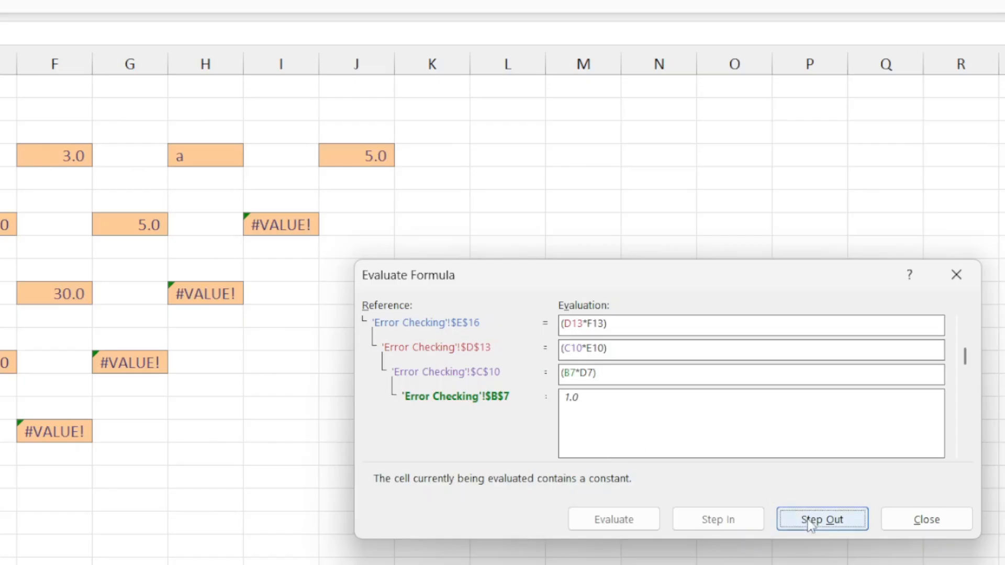
click(836, 522)
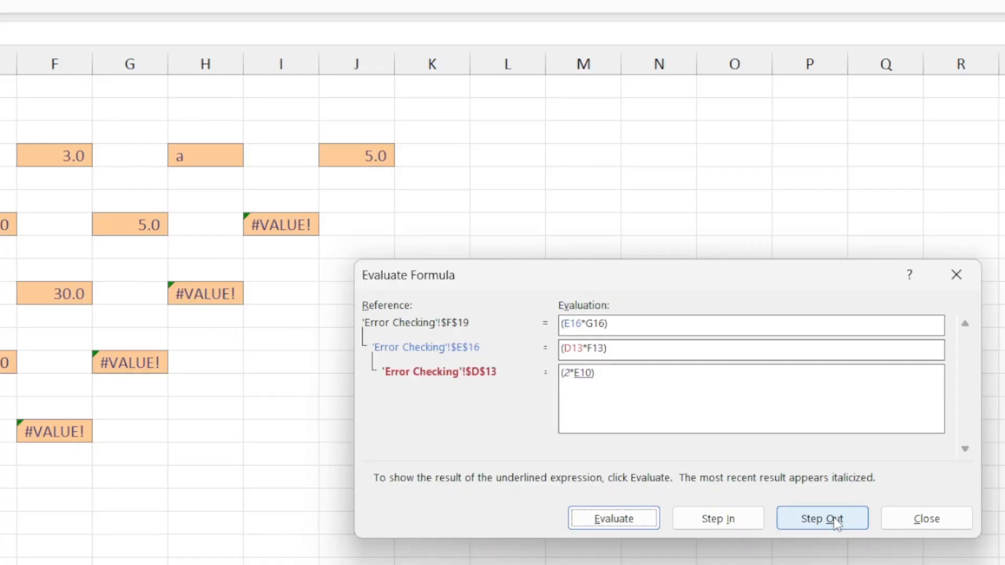
double_click(836, 522)
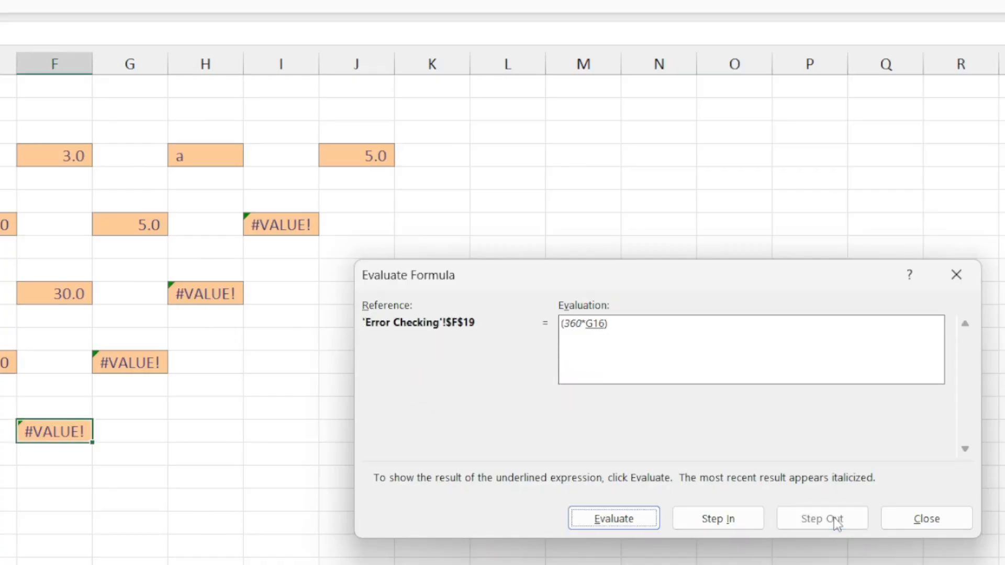
Step in and out of G16 and its references F13 and H13, and evaluate the remaining F19 expression
click(734, 522)
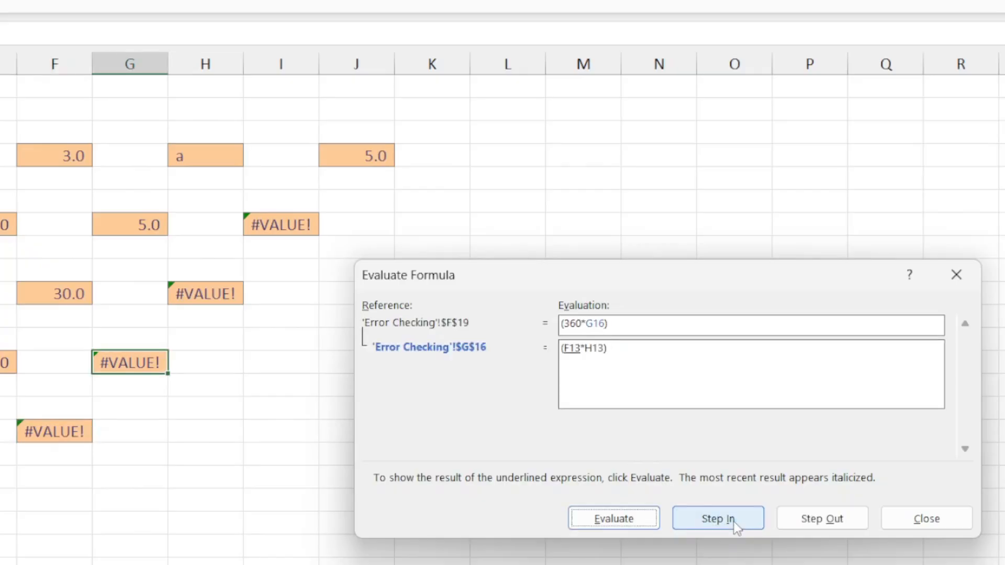
click(734, 523)
click(816, 521)
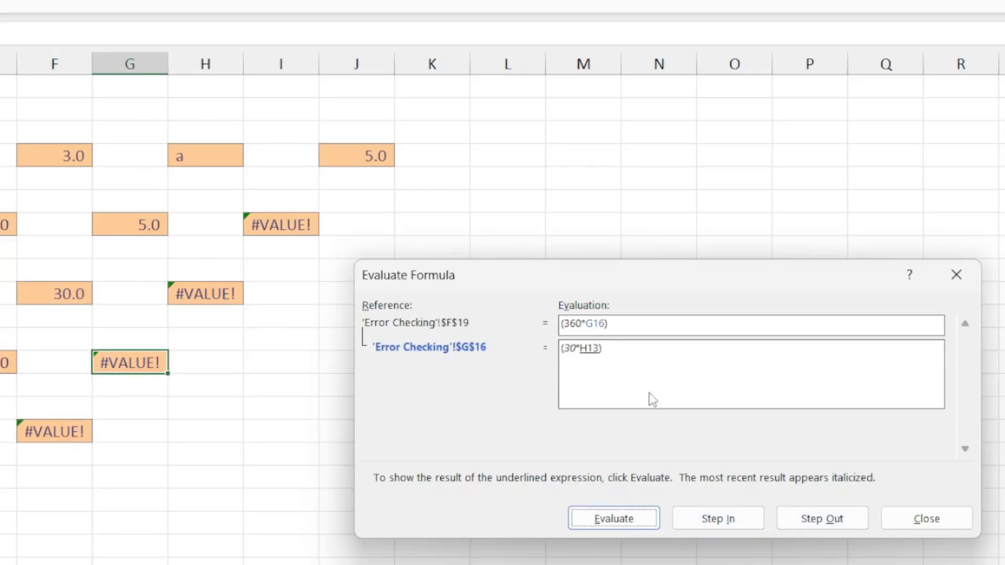
click(734, 520)
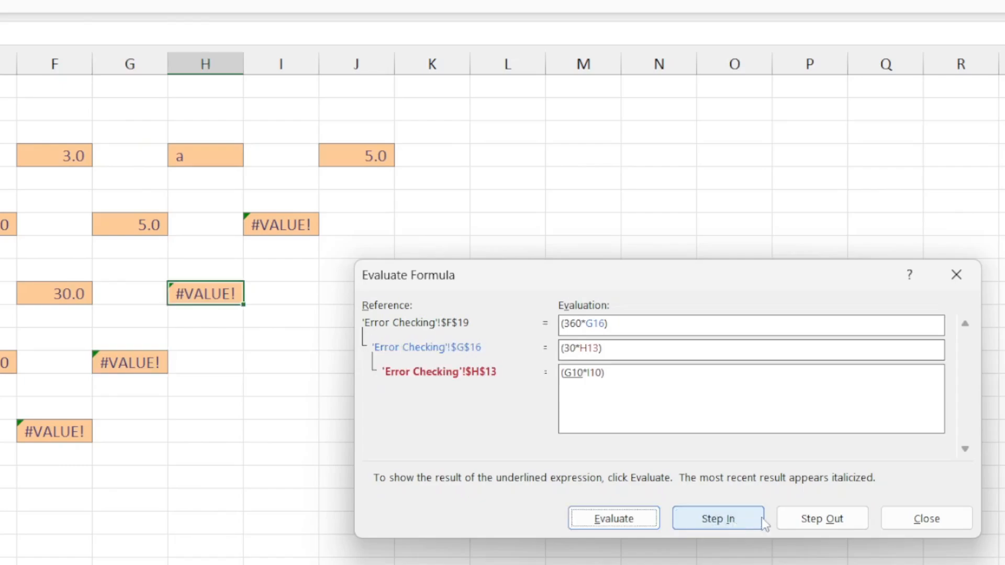
click(815, 517)
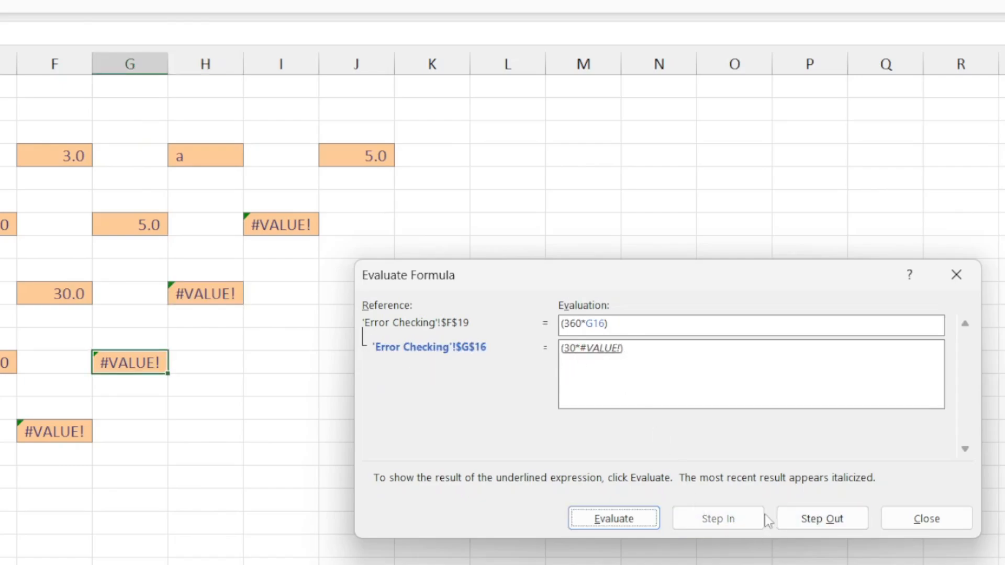
click(816, 520)
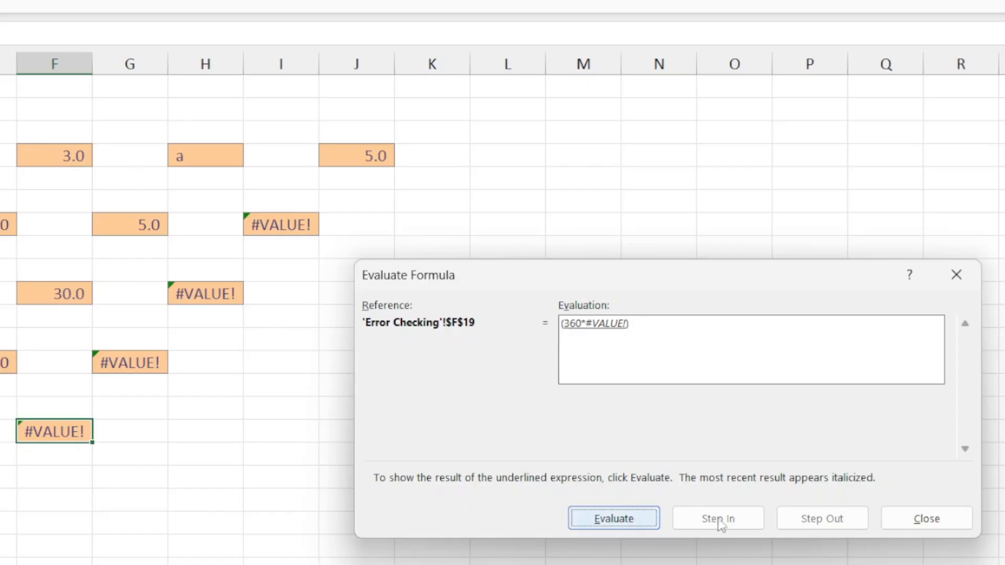
click(643, 520)
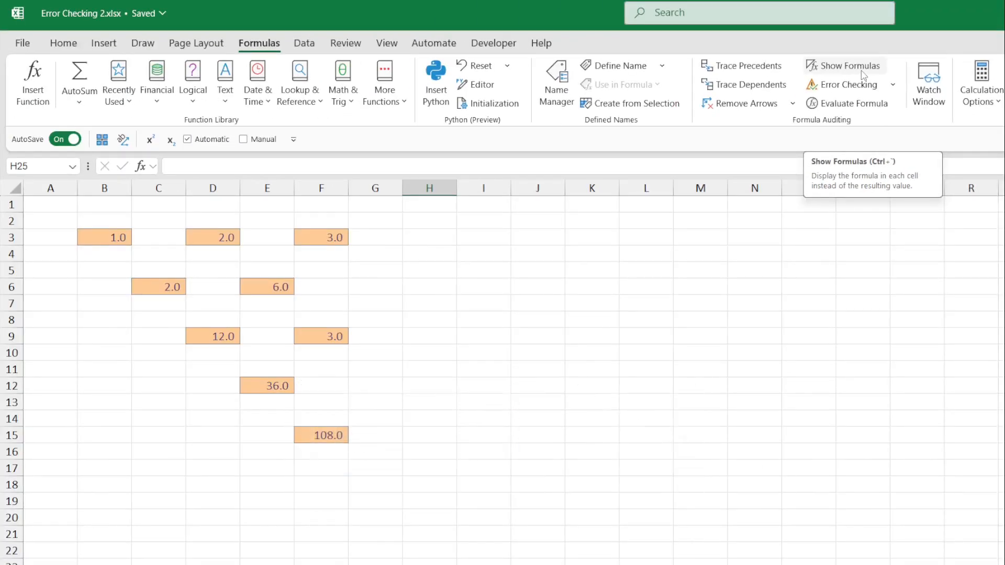
Show the formulas in the cells instead of their results, and switch back to the values
key(ctrl+grave)
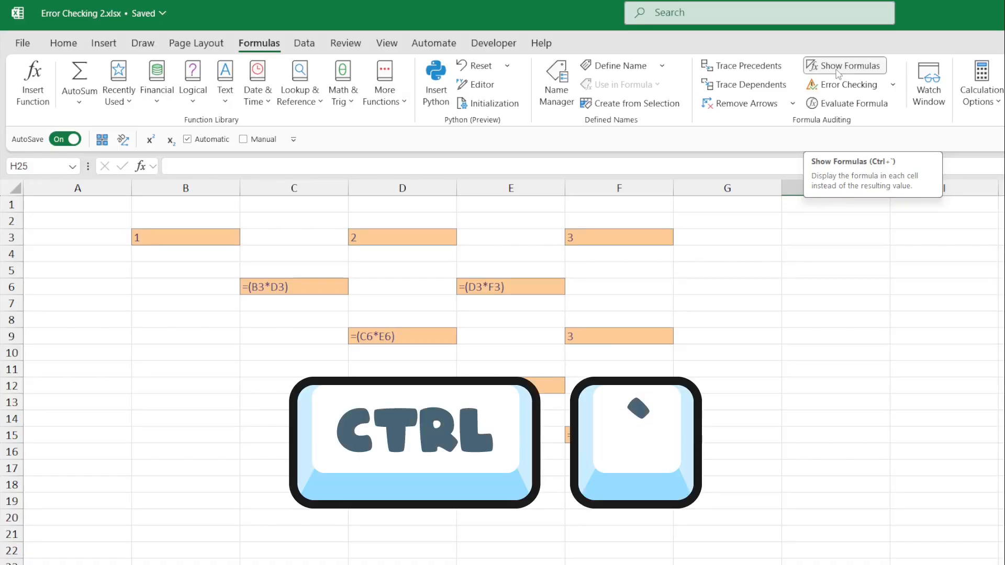
key(ctrl+grave)
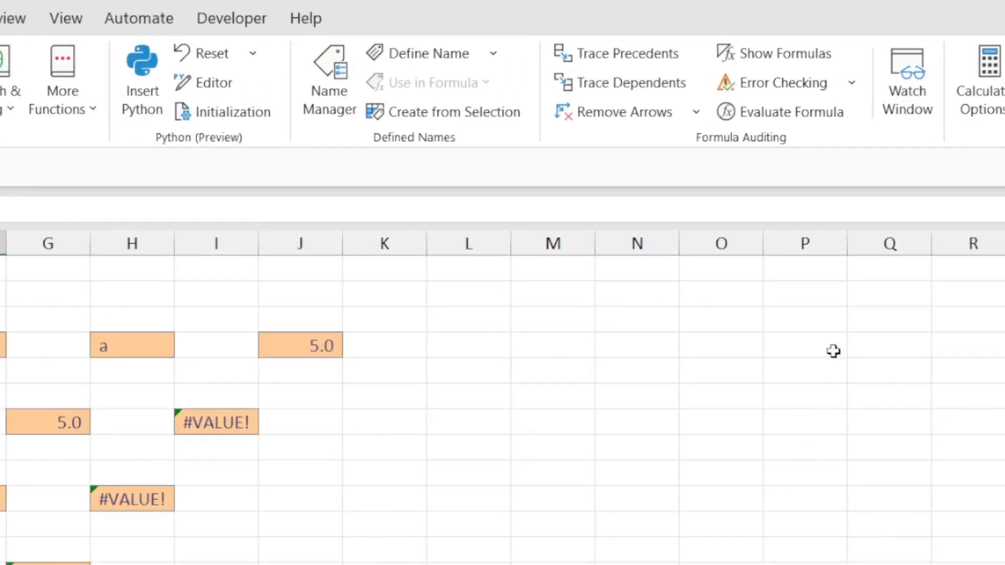
Run Trace Error on cell F19 to draw arrows to the source of its error
click(853, 83)
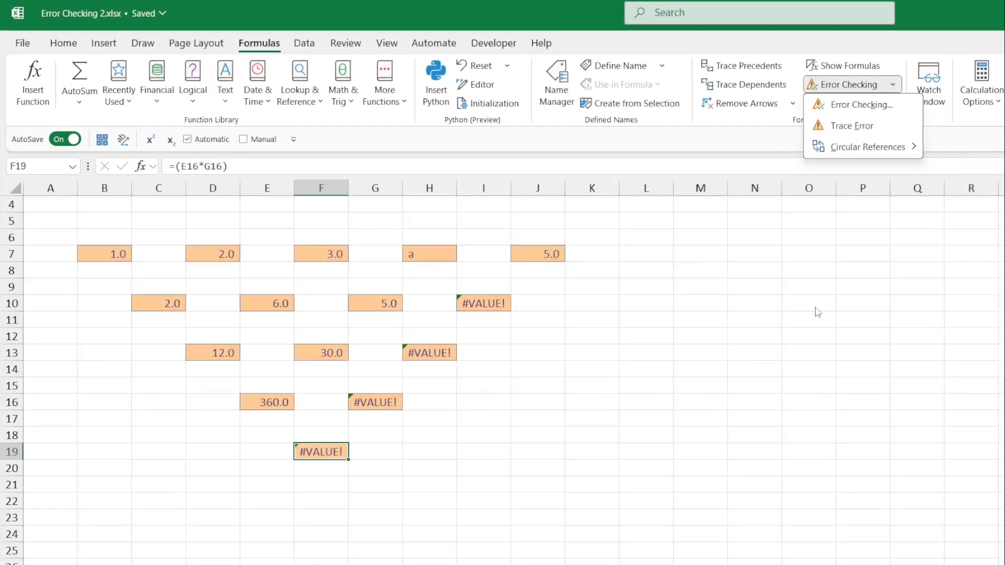
click(314, 500)
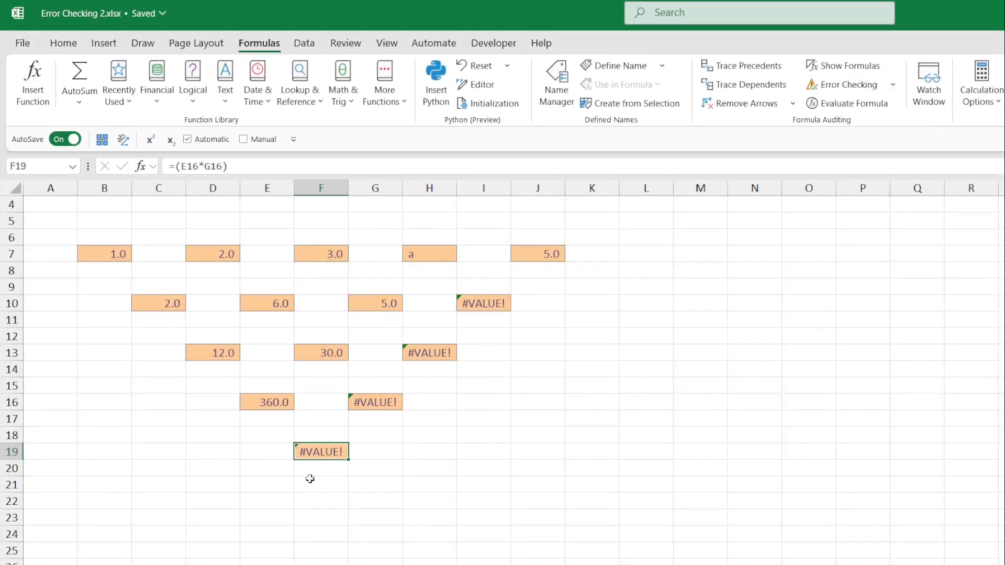
click(312, 453)
click(892, 85)
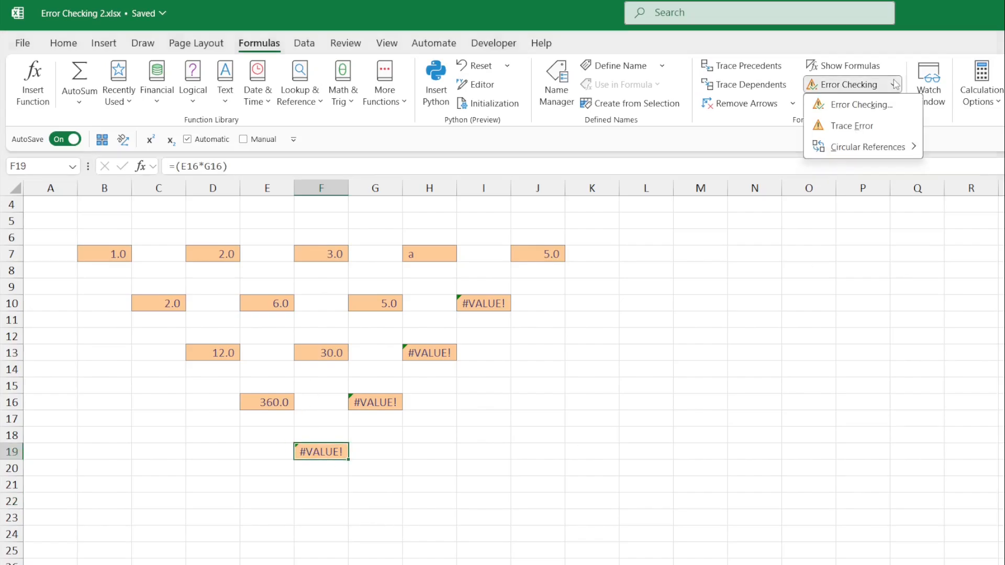
click(852, 125)
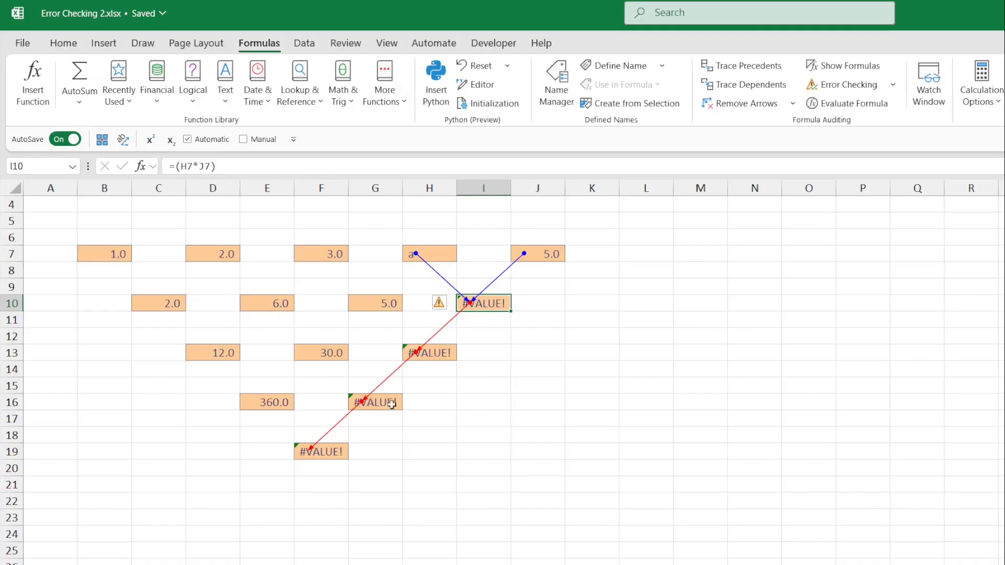
Remove the tracer arrows and run Error Checking on cell F19
click(744, 103)
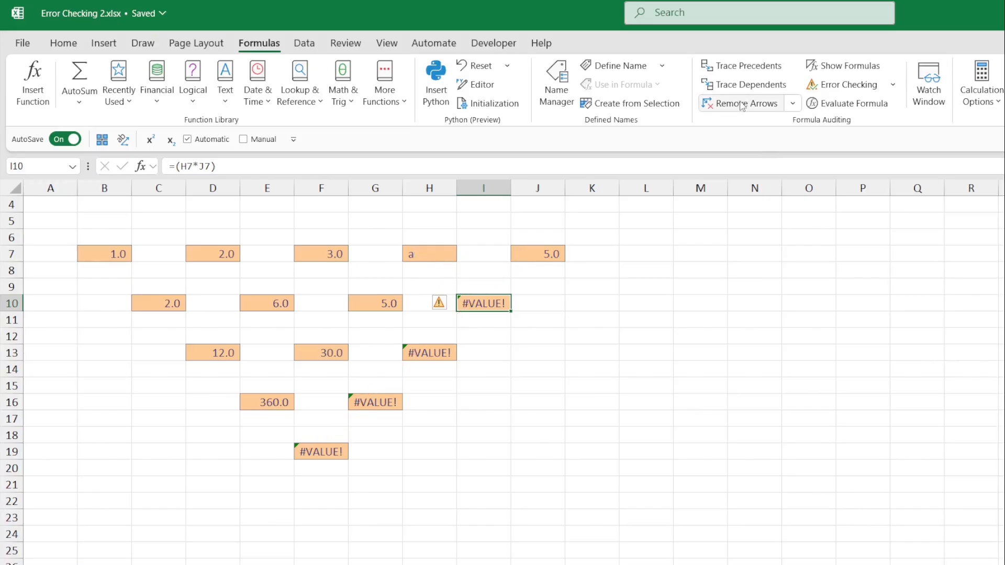
click(328, 454)
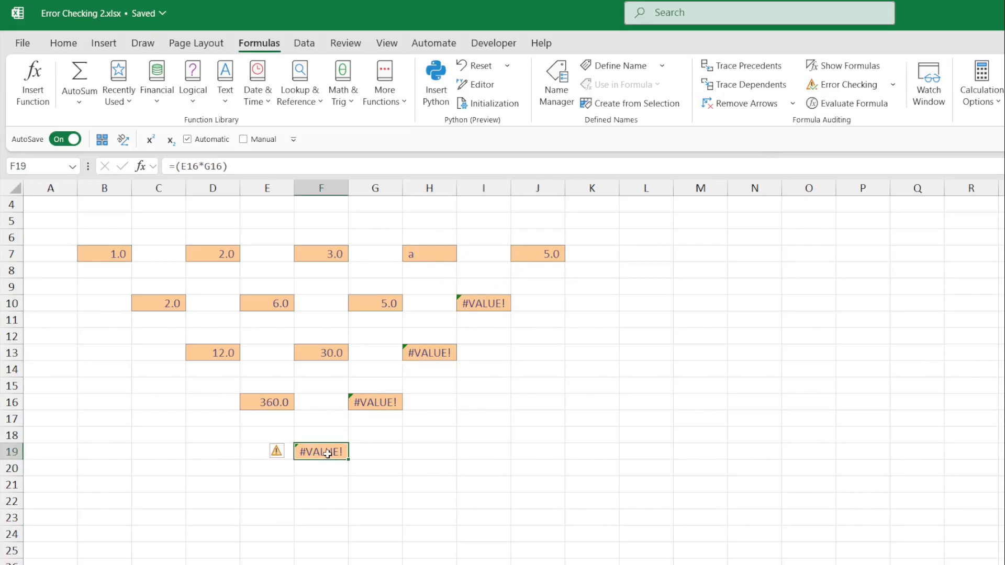
click(893, 85)
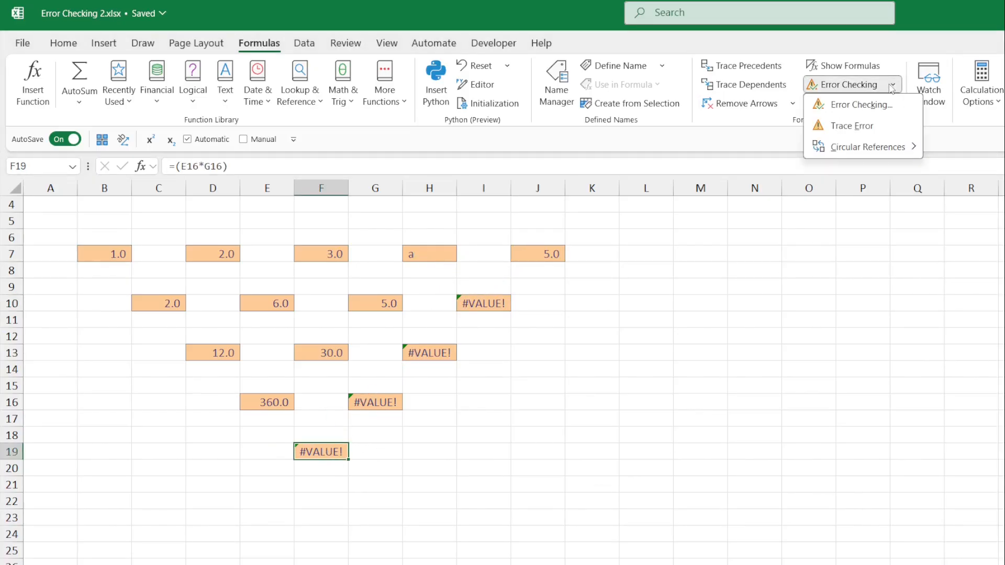
click(870, 104)
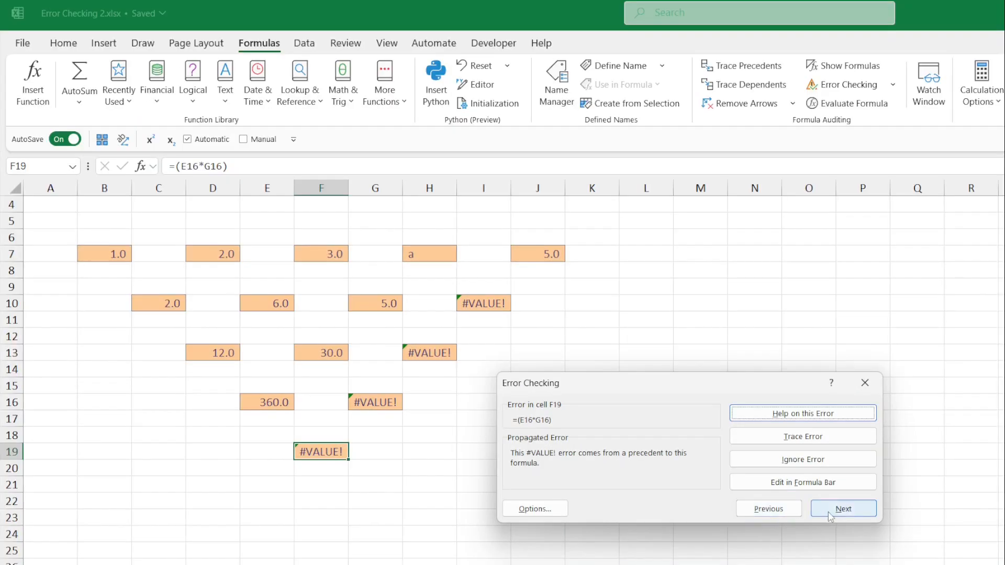
Step through the remaining errors on the sheet with Error Checking until the check is complete, and dismiss it
click(831, 518)
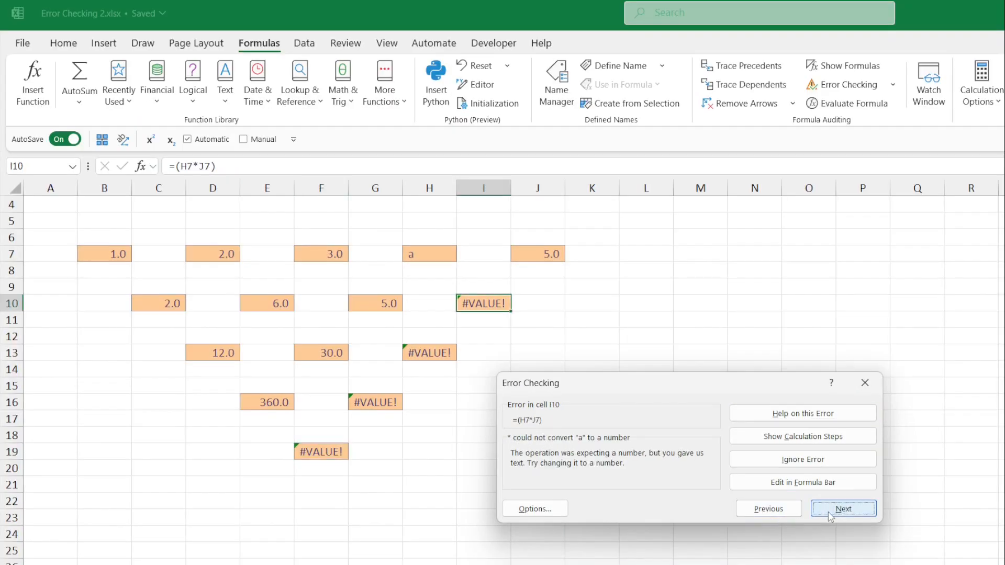
click(831, 517)
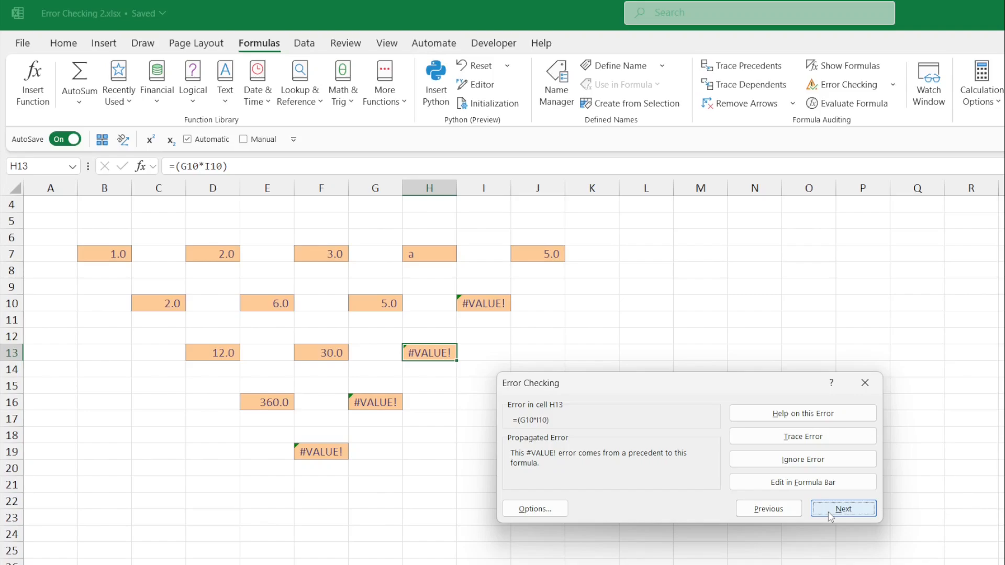
click(831, 518)
click(829, 514)
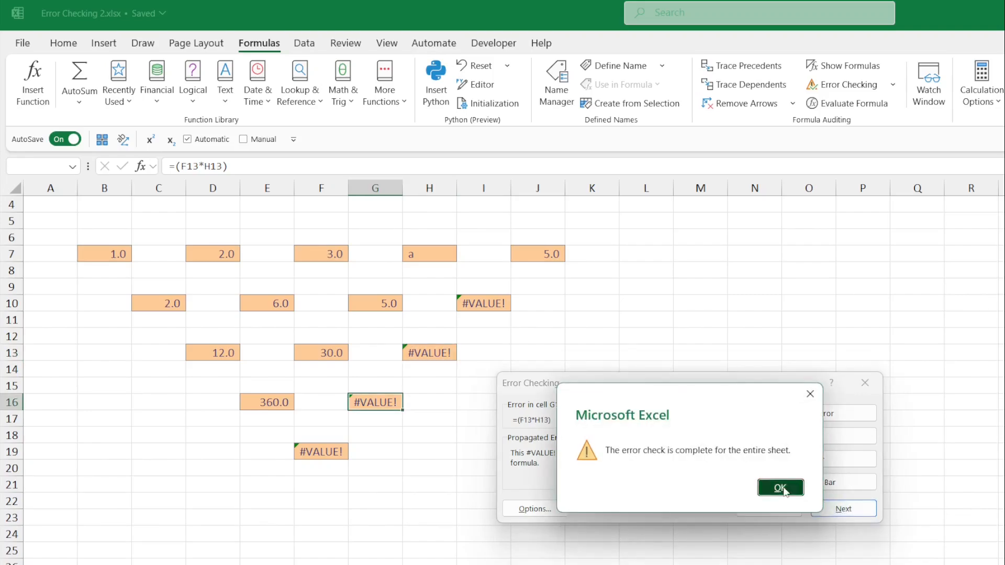
click(780, 488)
Run Error Checking again on cell F19, review its formula and error checking options, and move on to the next error
click(311, 453)
click(893, 84)
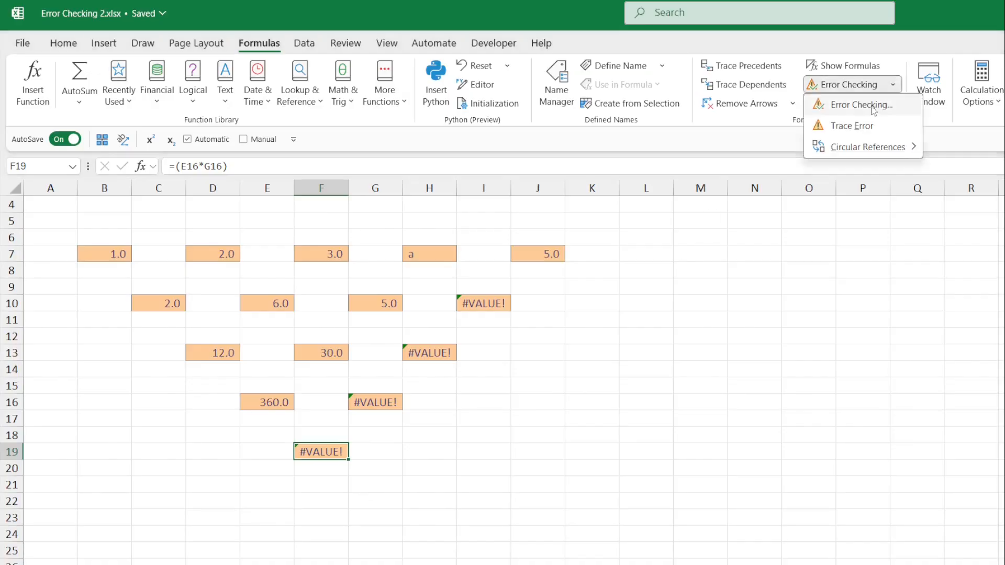
click(865, 110)
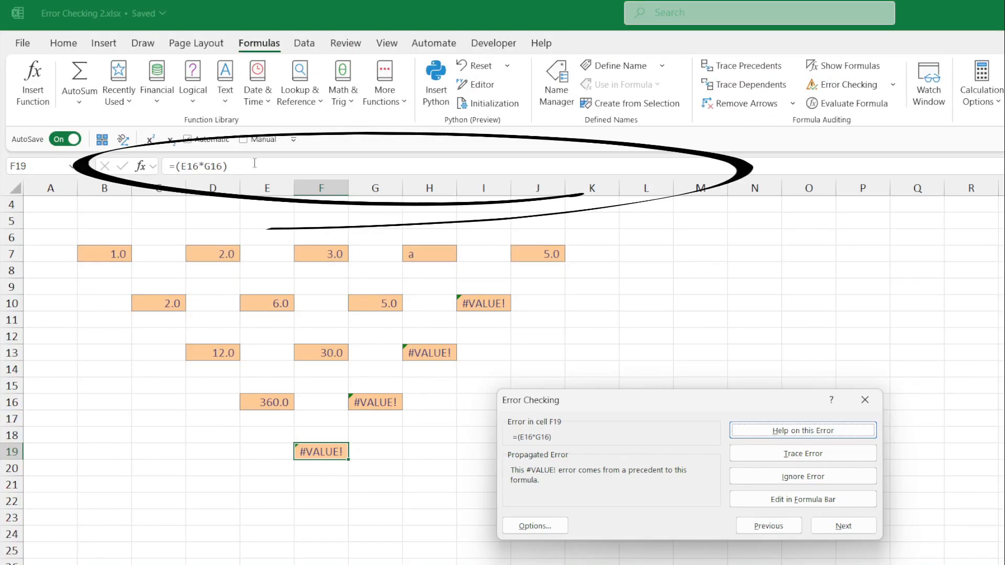
click(549, 531)
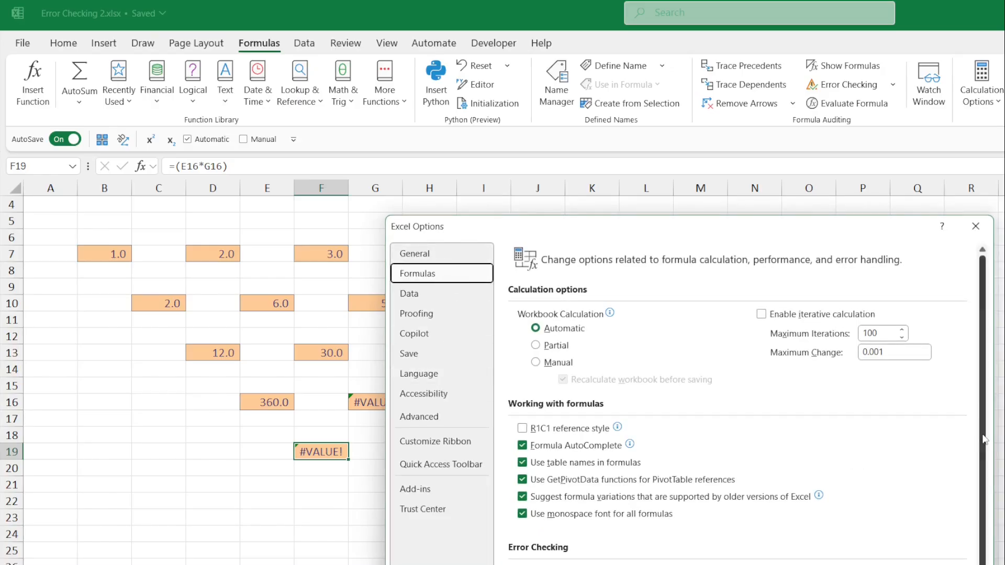
drag(983, 439, 985, 537)
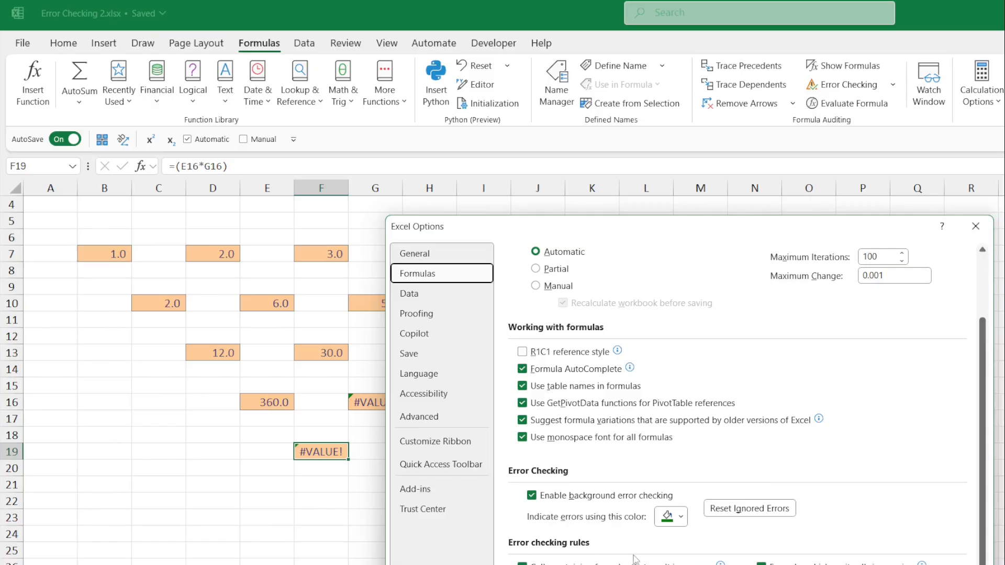
click(880, 564)
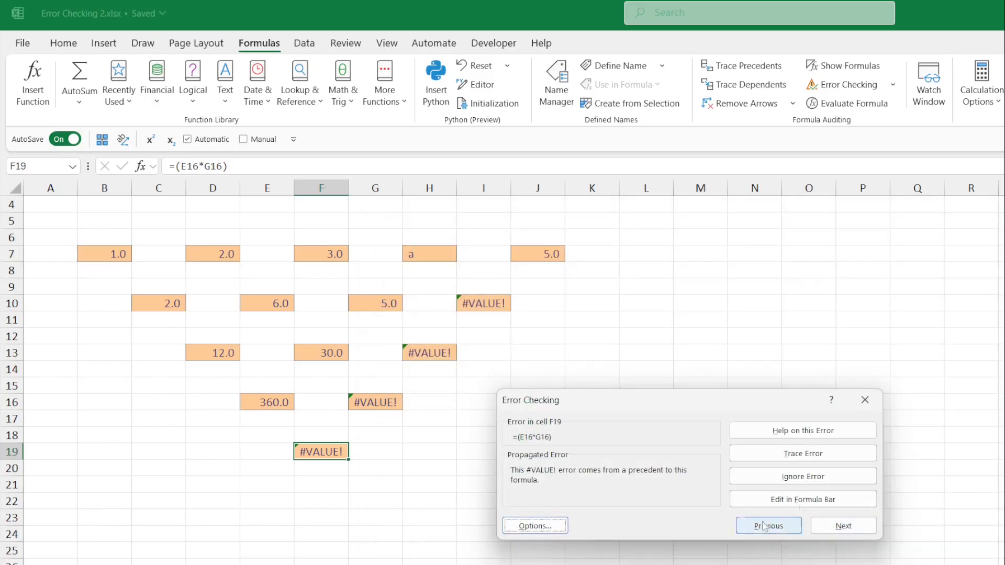
click(836, 531)
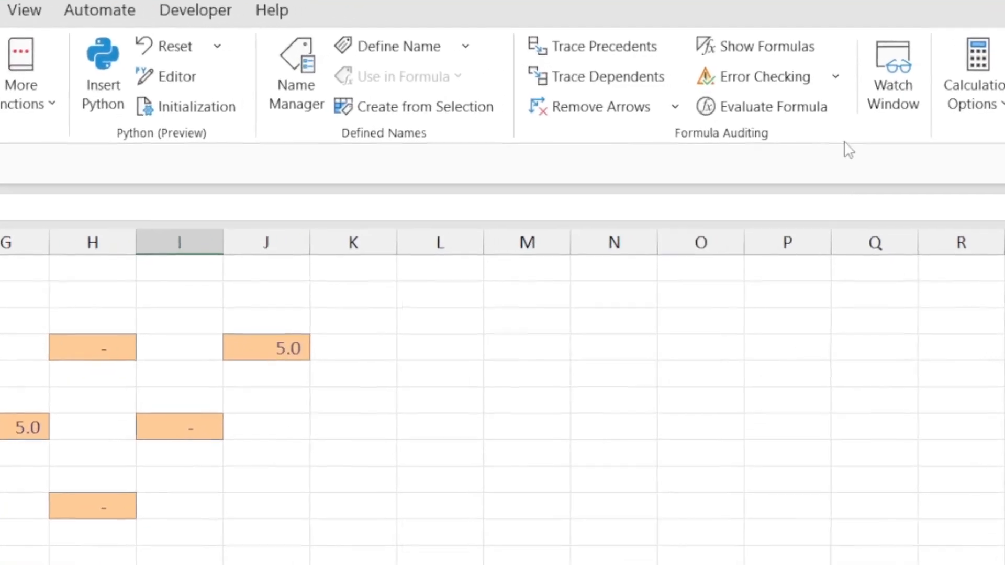
List the sheet's circular references and go to cell F19 from that list
click(829, 76)
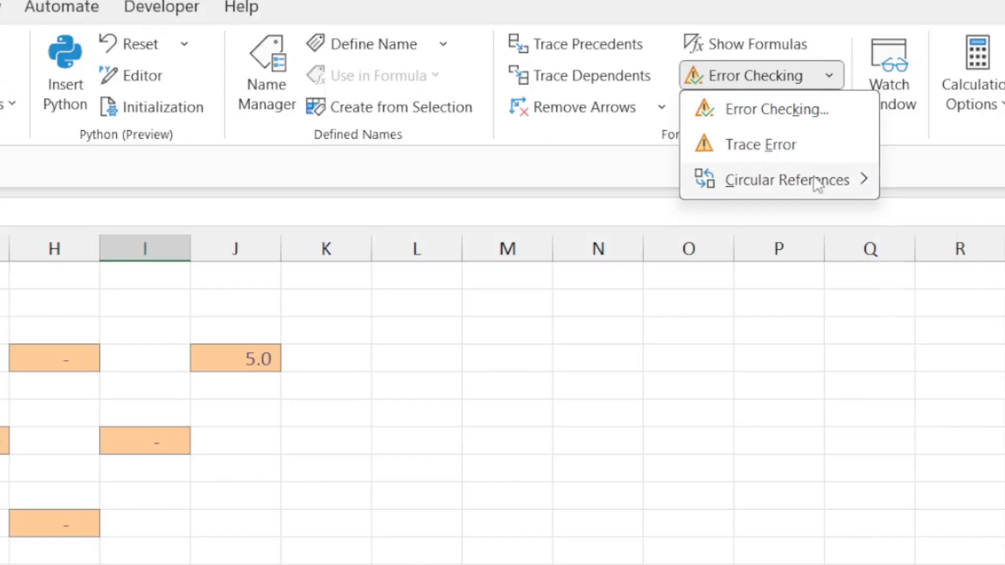
mouse_move(813, 175)
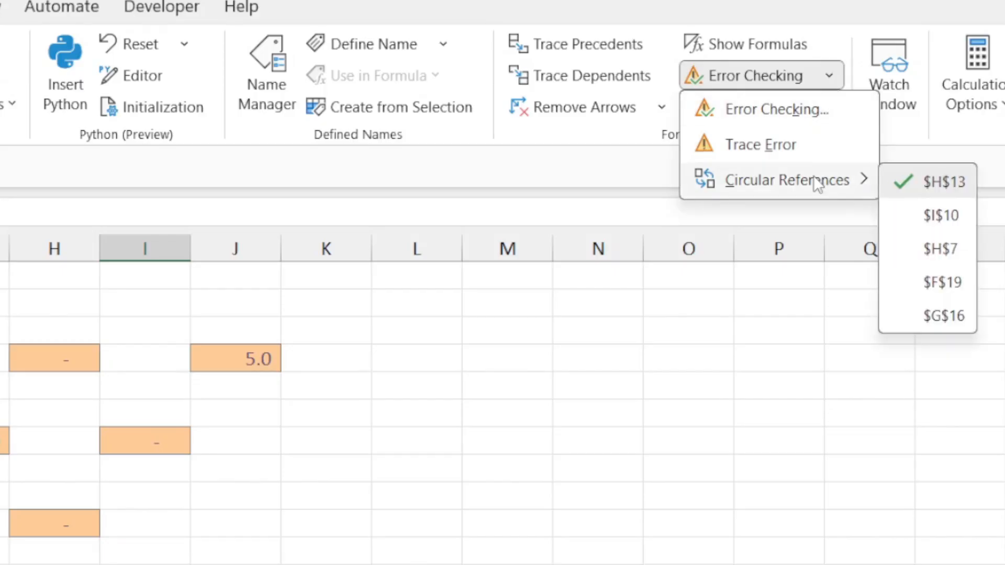
click(943, 283)
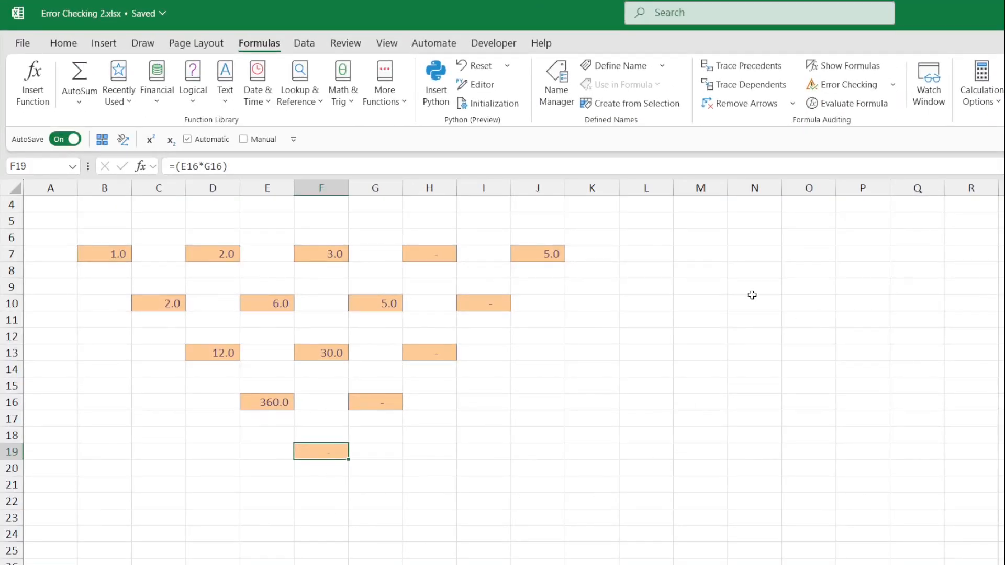
Trace the precedents of cell F19 through every level up to row 7
click(771, 74)
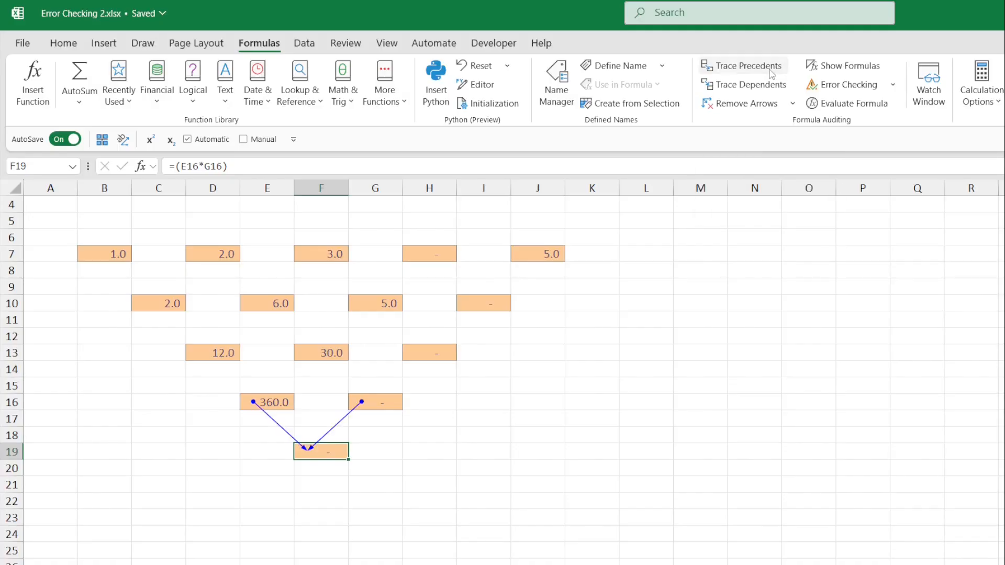
click(772, 74)
click(771, 74)
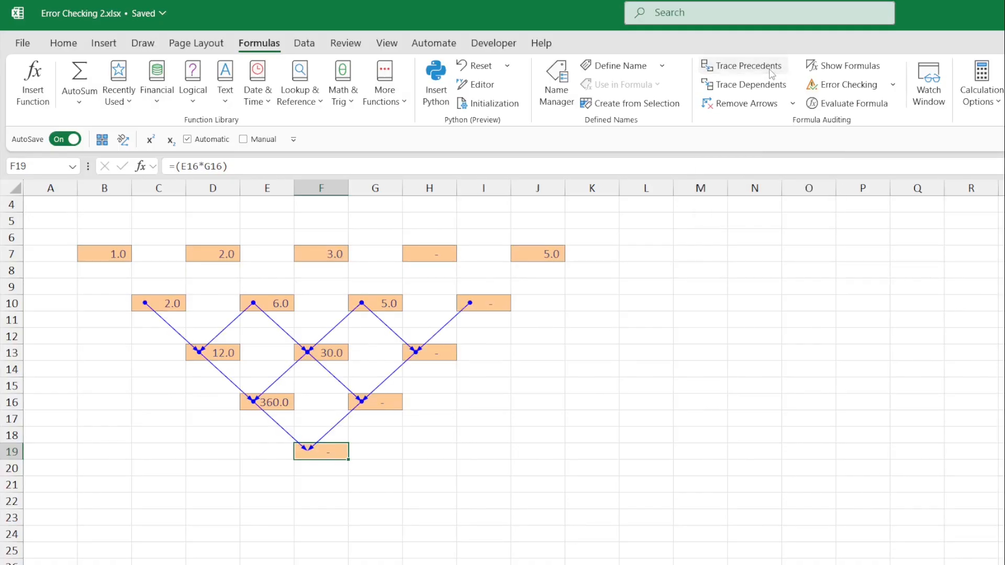
click(771, 74)
click(771, 74)
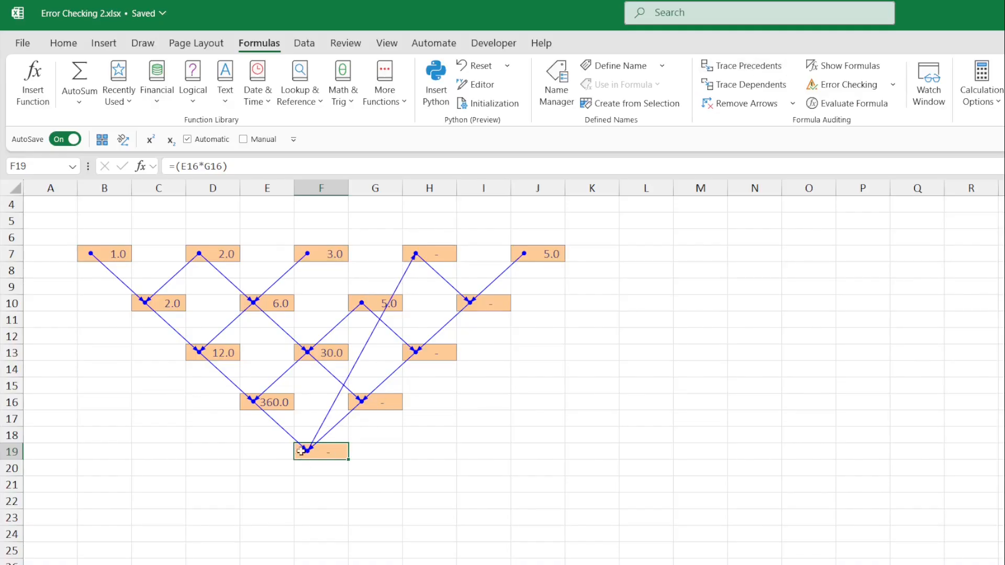
Compare the formulas of H7 and F19 along the circular arrow, and remove the tracer arrows
click(439, 250)
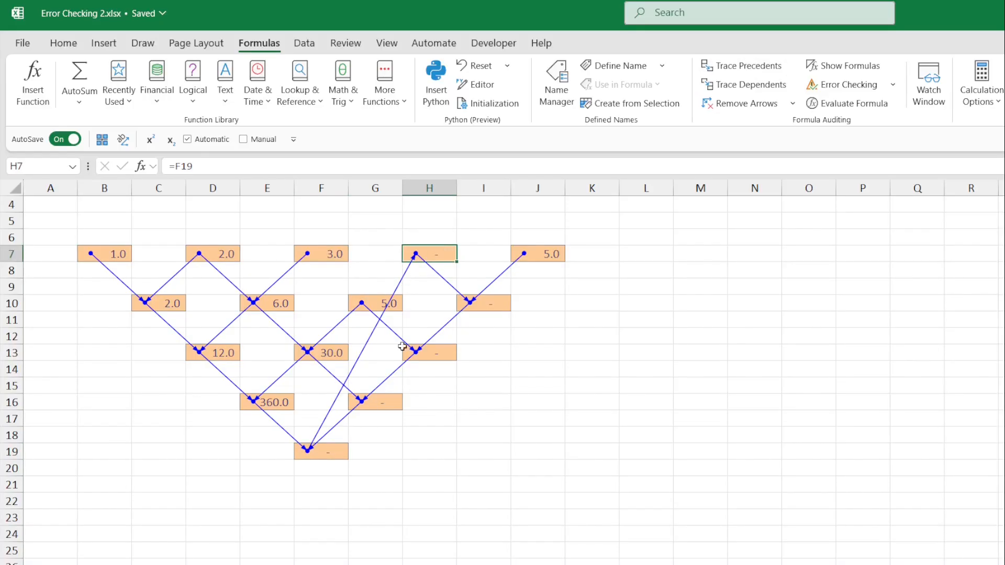
click(329, 455)
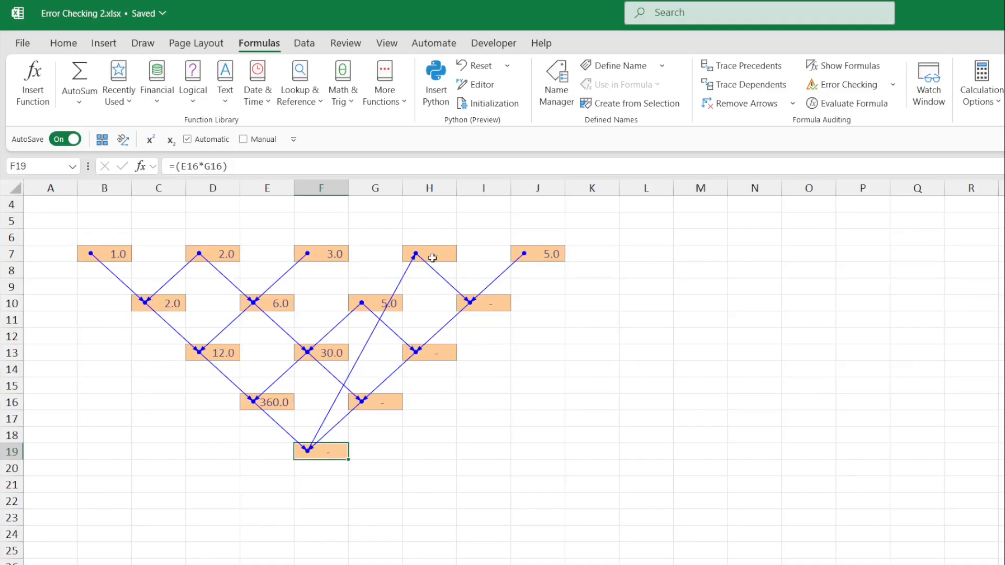
click(433, 258)
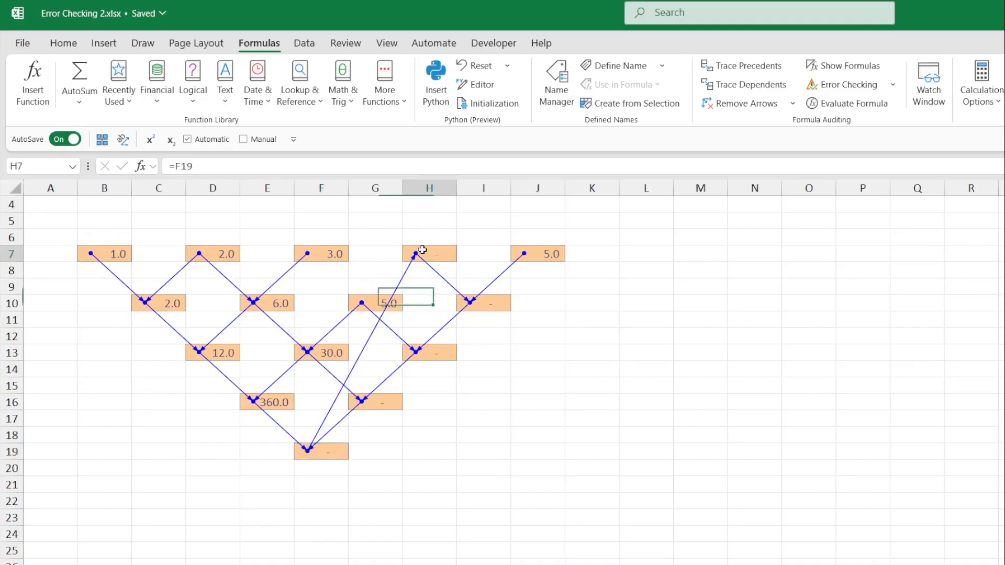
click(329, 453)
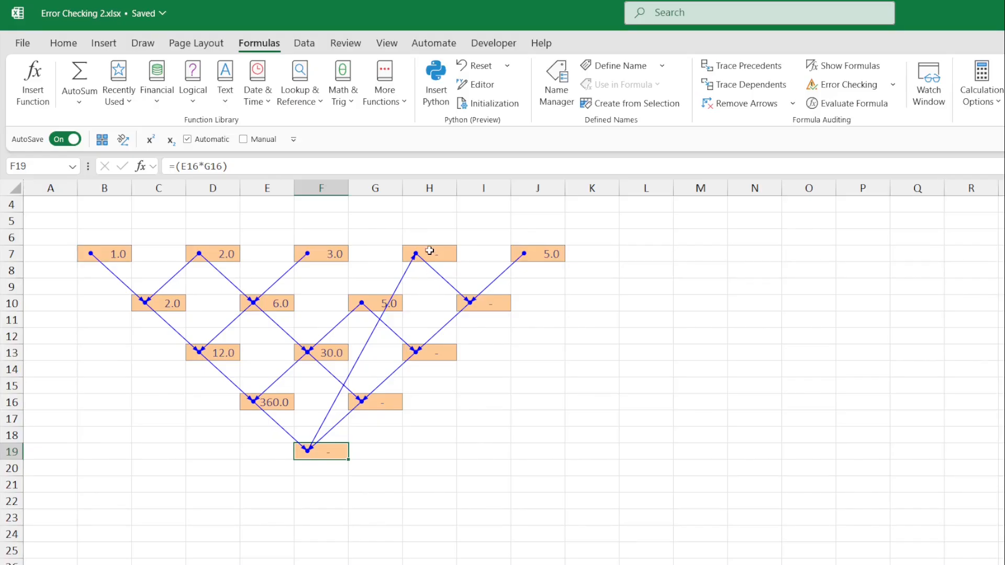
click(747, 103)
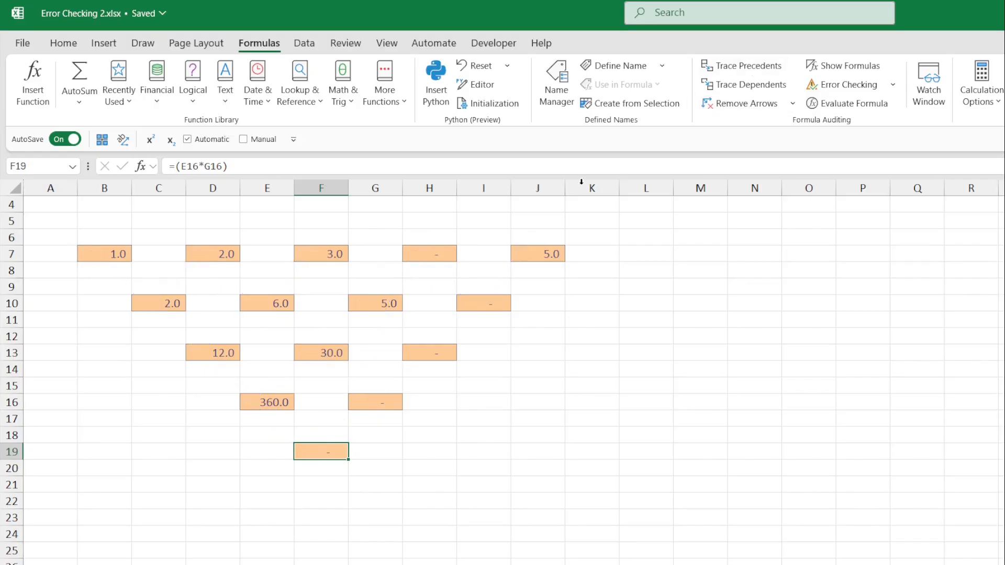
Replace the circular formula in cell H7 with the value 5, and reopen the error checking choices
click(447, 253)
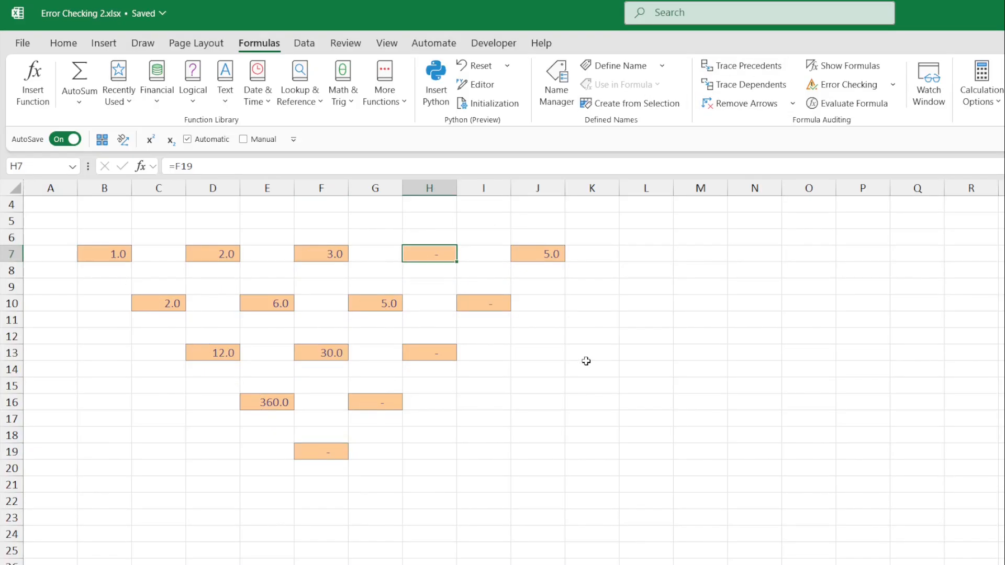
text(5)
key(Return)
click(893, 85)
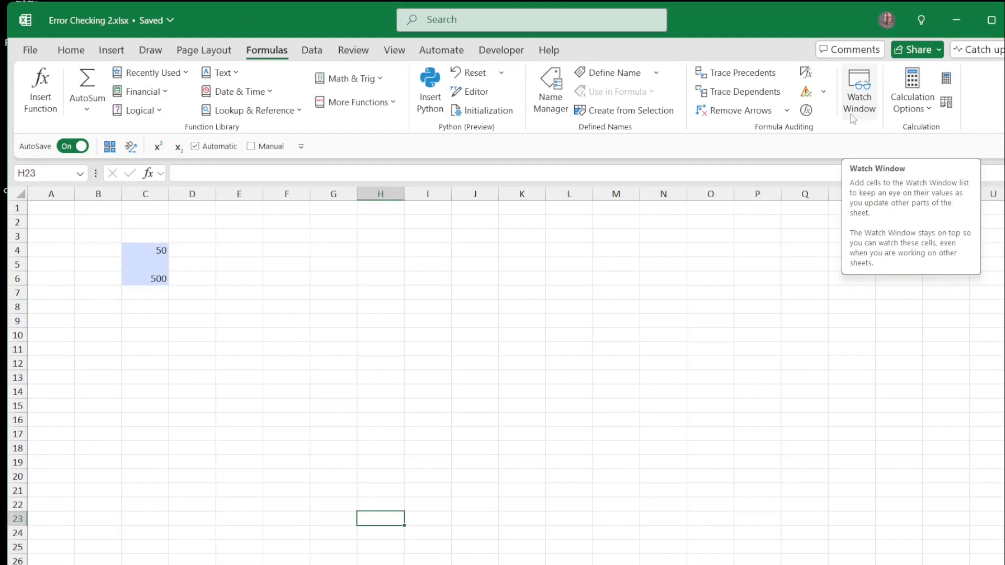
Inspect the formulas in cells C4 and C6 on the Watch Window sheet
click(157, 250)
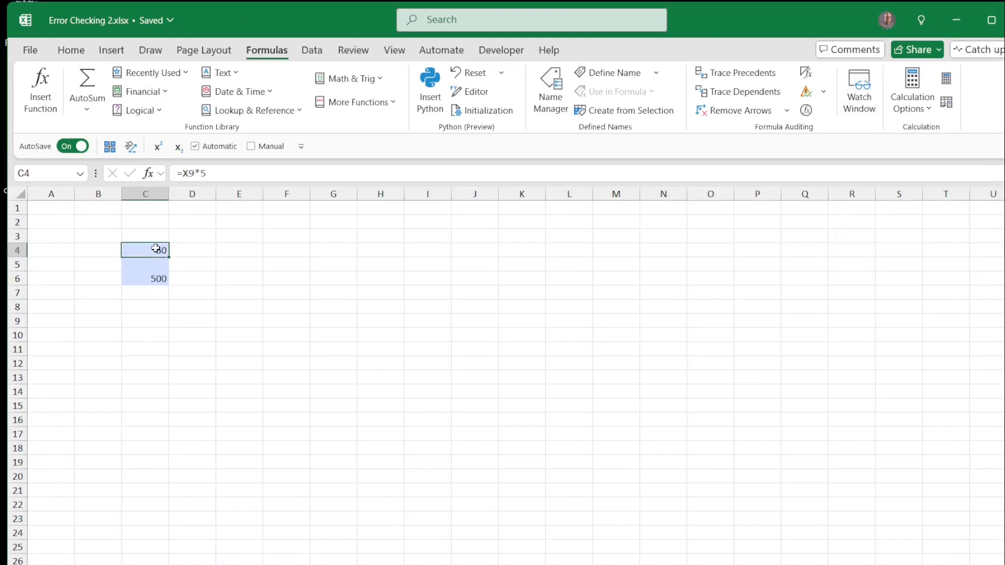
click(140, 279)
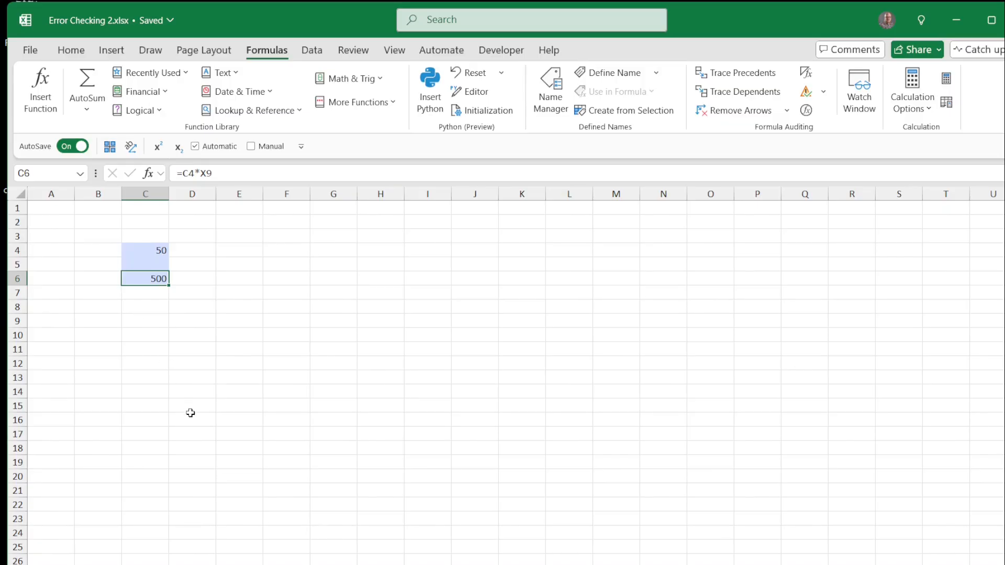
click(203, 450)
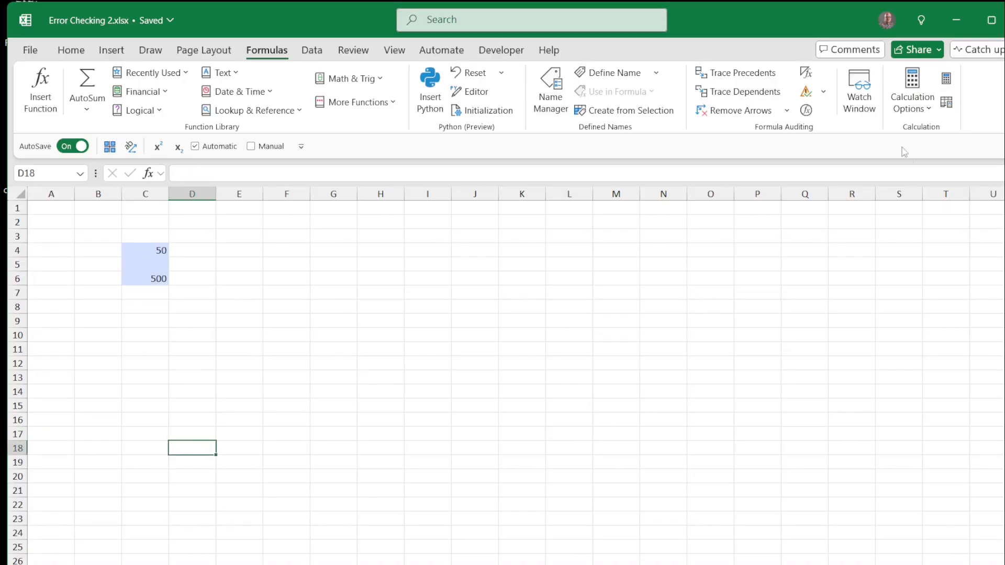
Open the Watch Window, move it clear of the data, and add a watch on cell C4
click(858, 92)
drag(303, 229, 479, 376)
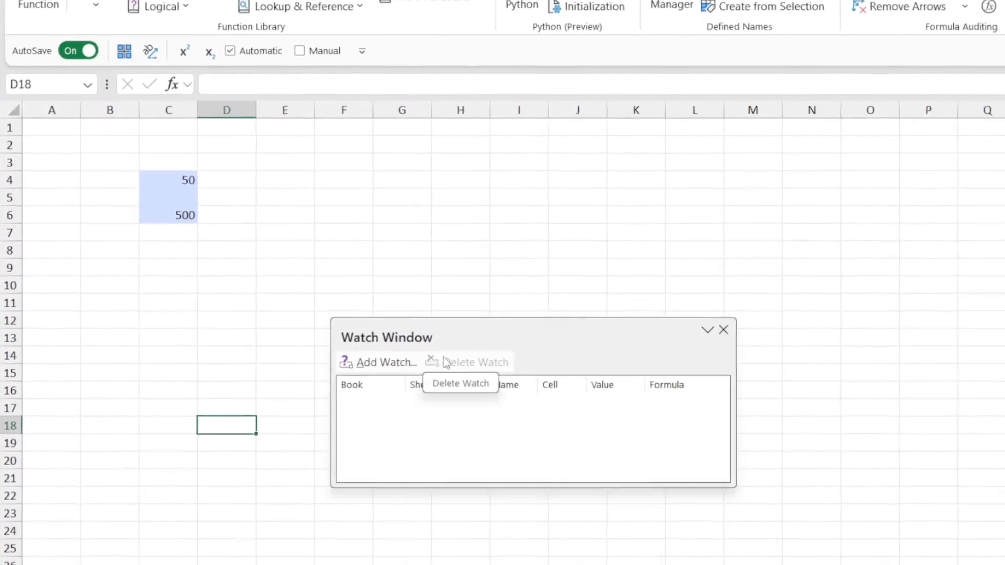
click(386, 362)
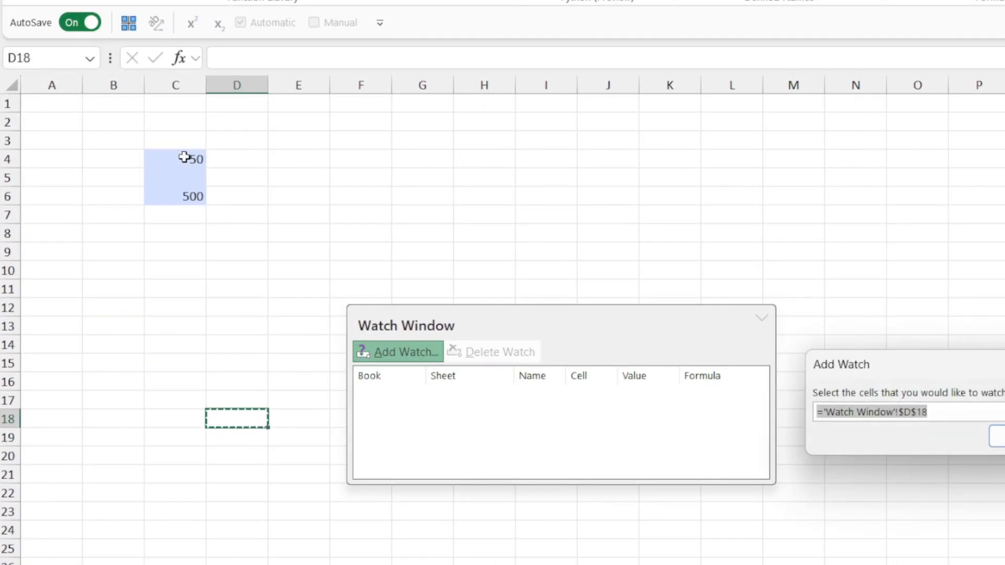
click(181, 180)
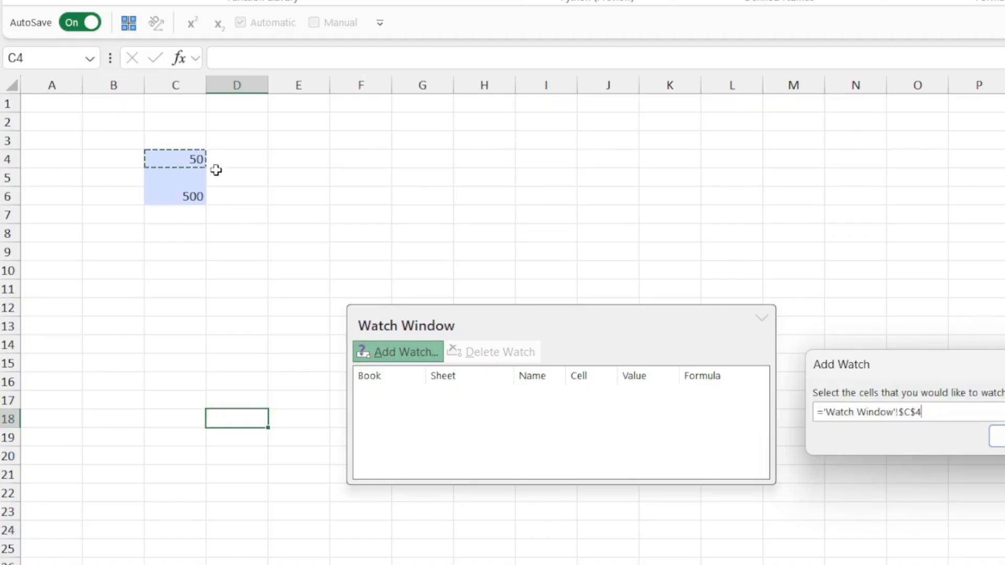
click(998, 436)
Add a second watch on cell C6
click(189, 198)
click(398, 352)
click(998, 437)
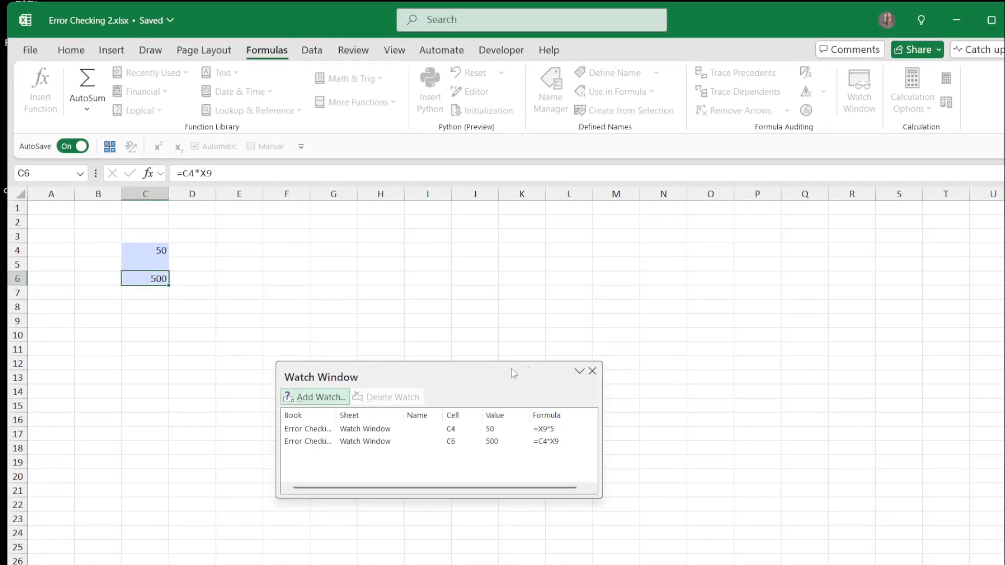
Move the Watch Window beside the orange input cell X9 so both can be seen together
drag(655, 323, 758, 460)
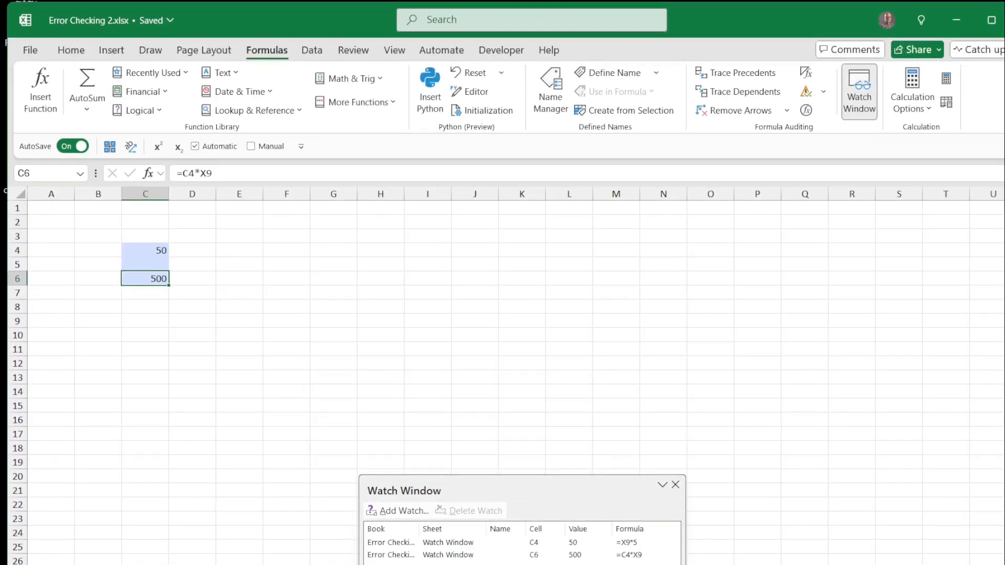
scroll(502, 335, right, 8)
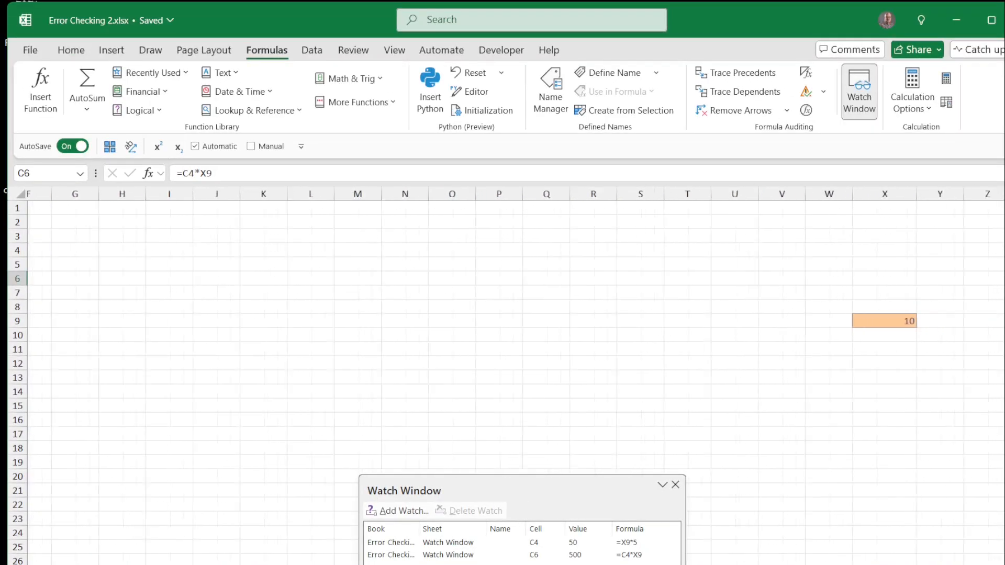
scroll(503, 335, right, 5)
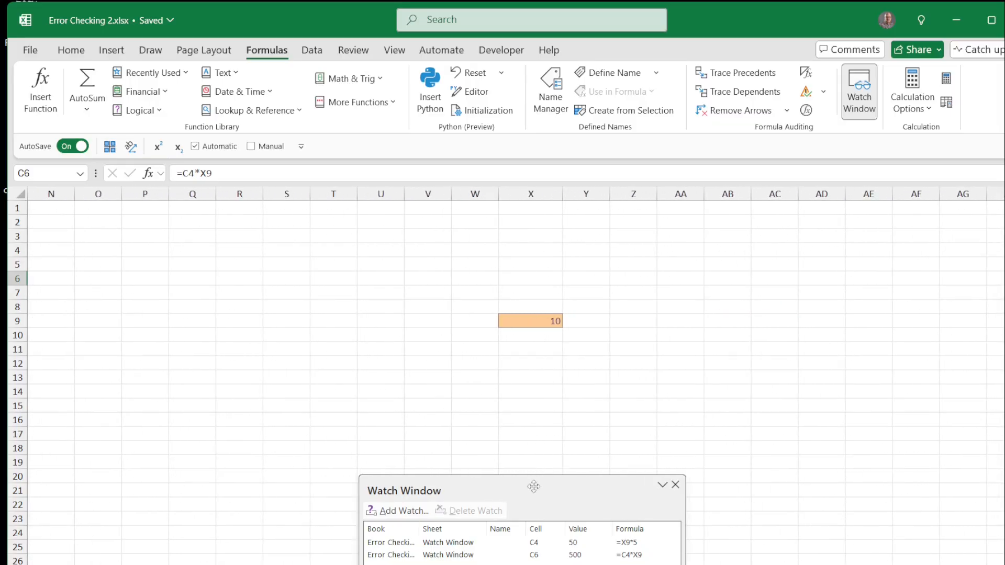
drag(534, 486, 314, 249)
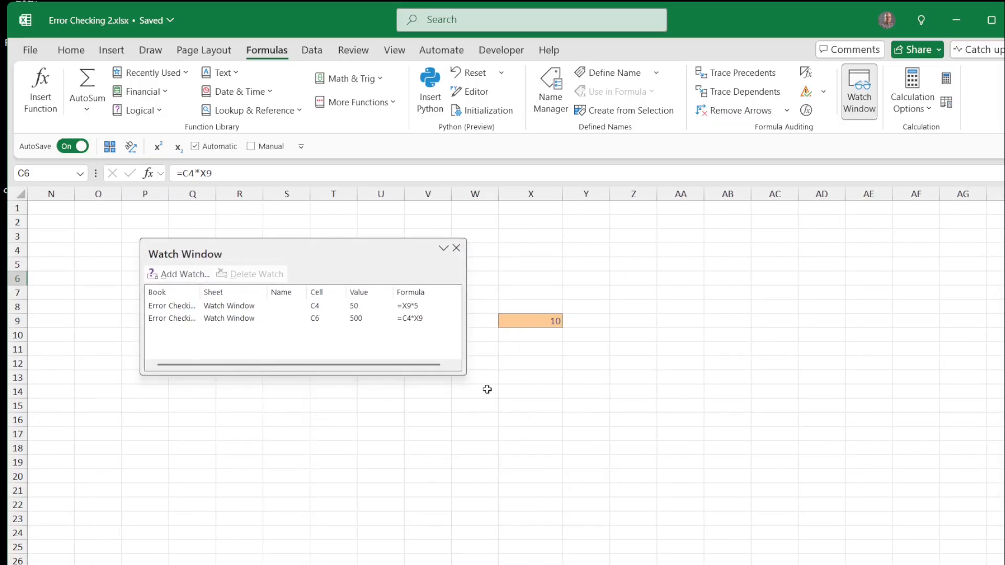
Set cell X9 to 8 while monitoring the watched cells C4 and C6
click(541, 320)
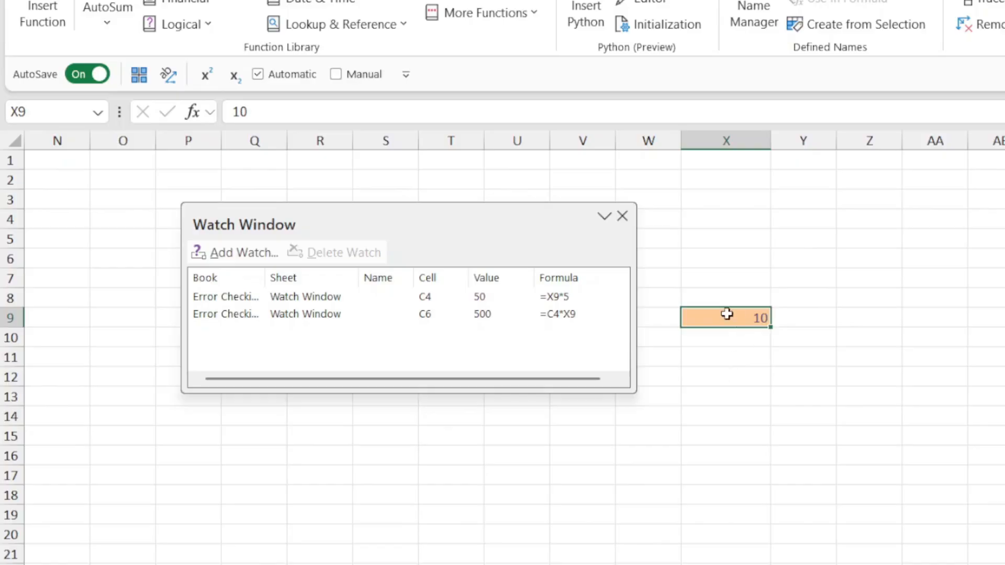
click(493, 298)
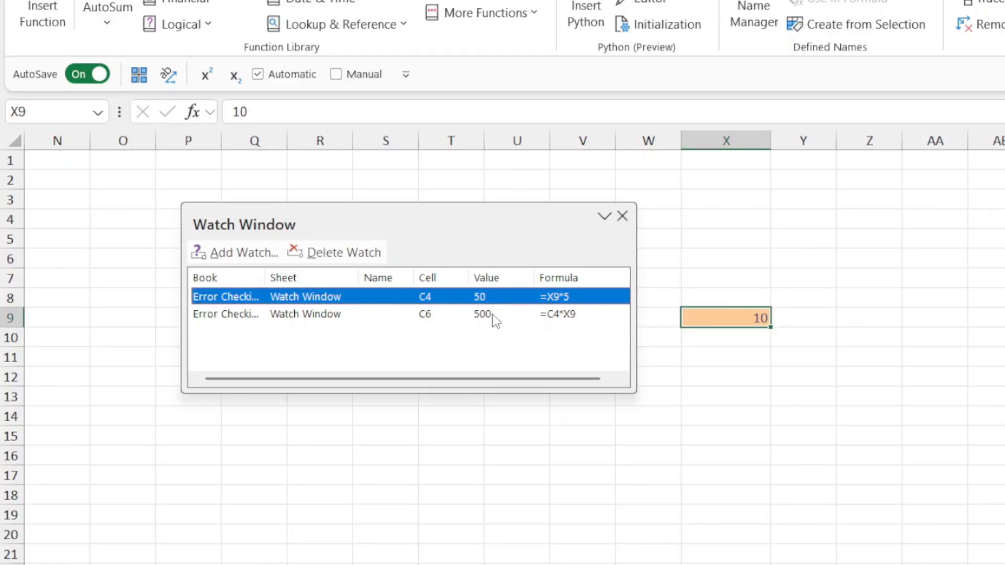
click(494, 314)
click(755, 325)
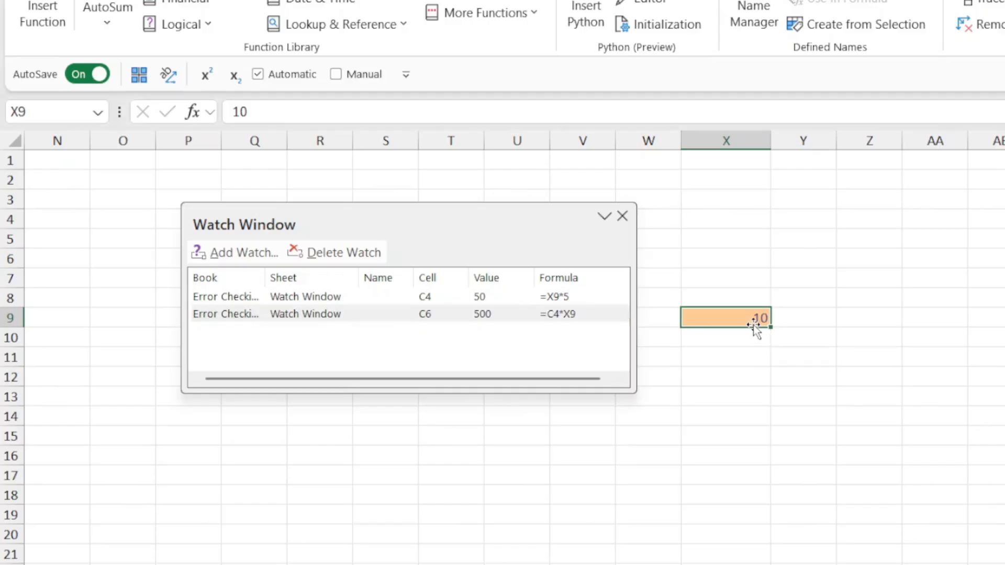
text(8)
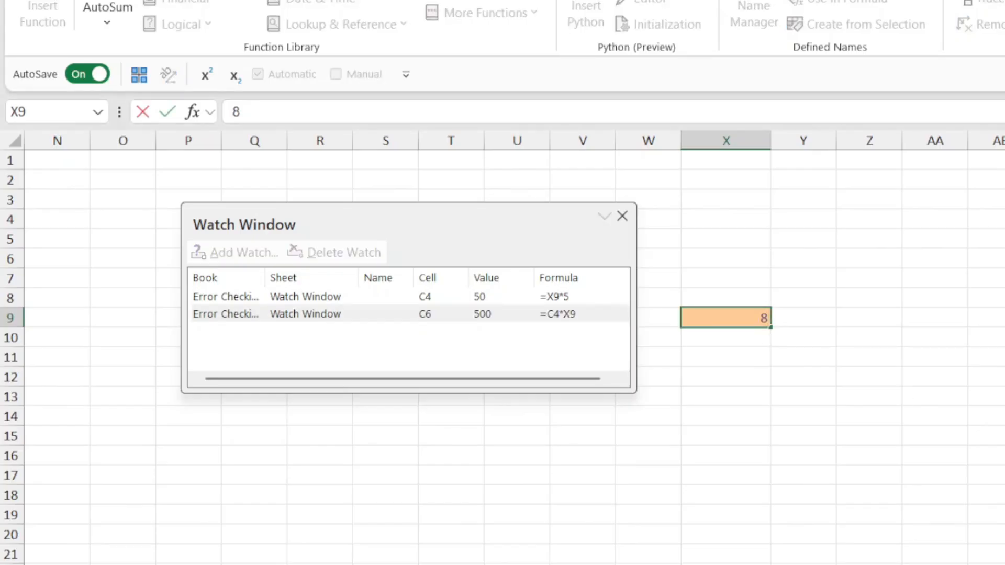
key(Return)
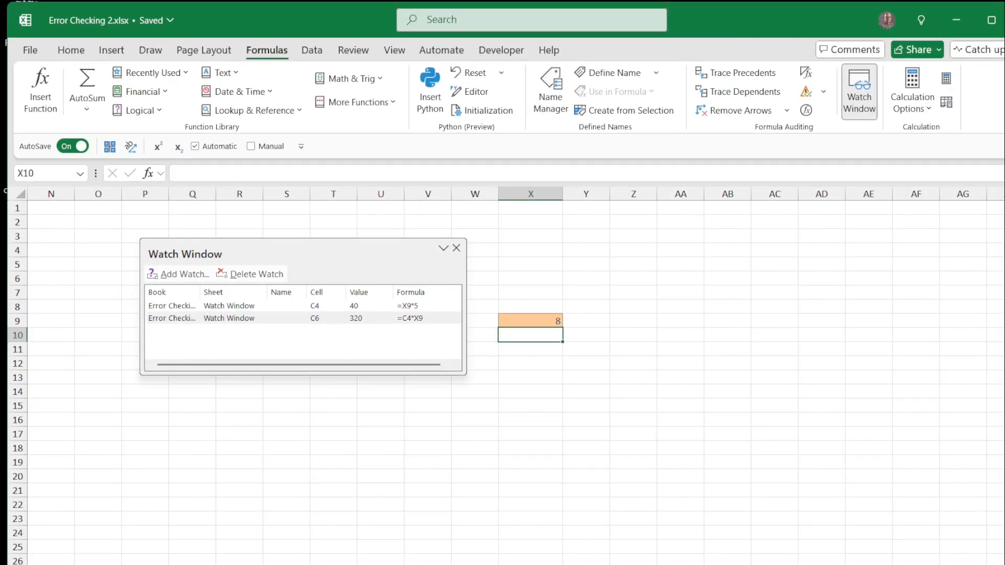
click(482, 520)
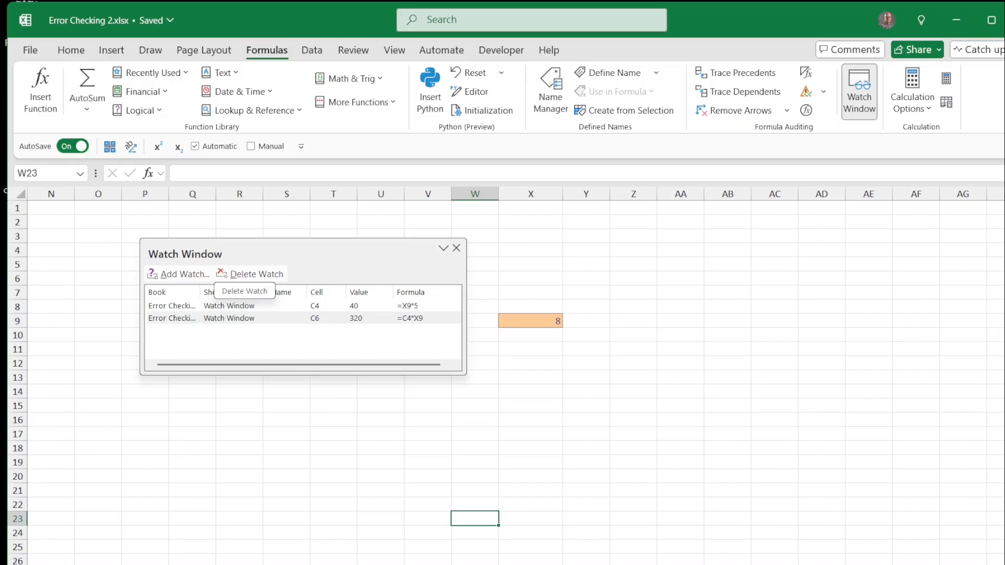
click(333, 564)
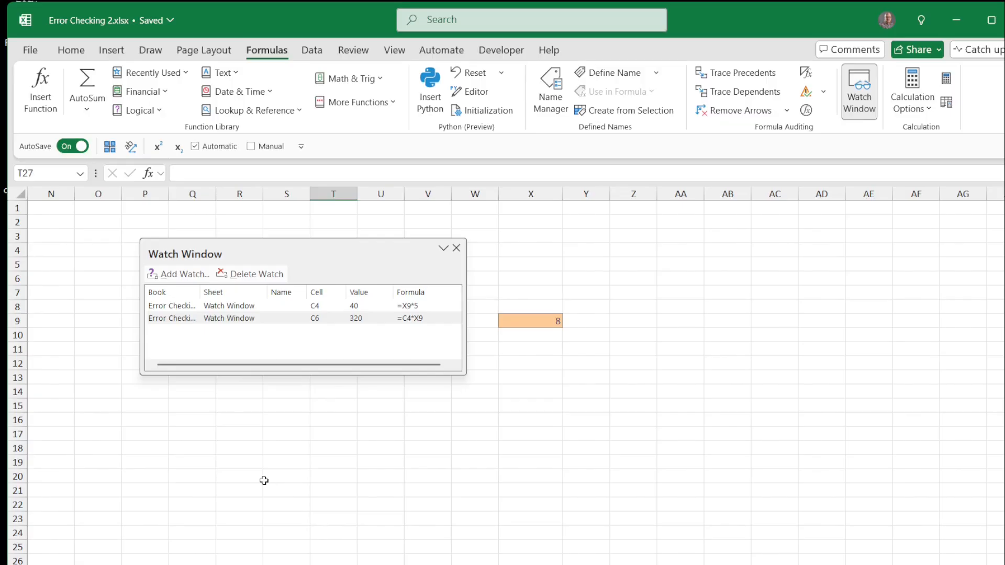
Delete the watches on cells C4 and C6, and close the Watch Window
click(206, 314)
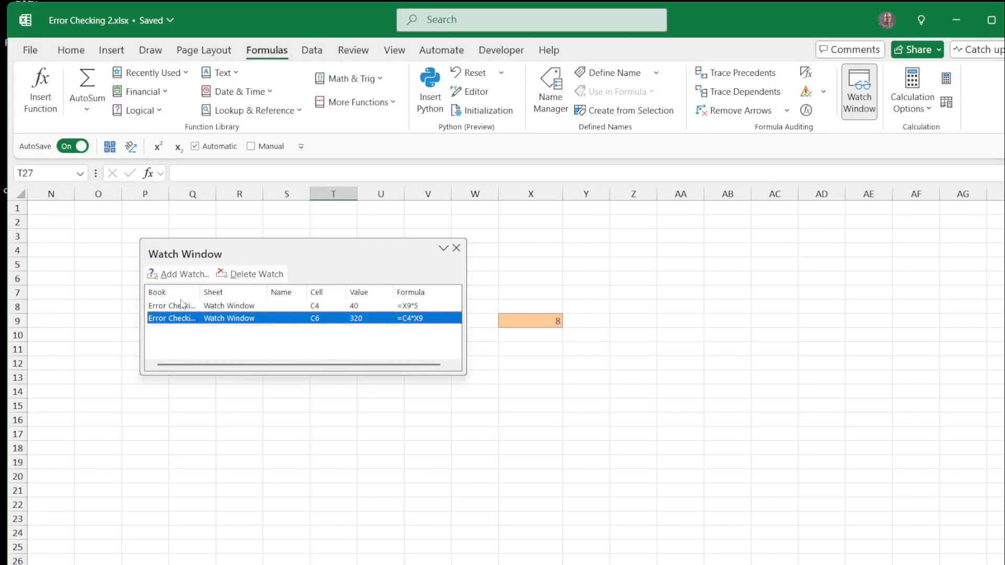
click(180, 307)
shift+click(175, 318)
click(250, 275)
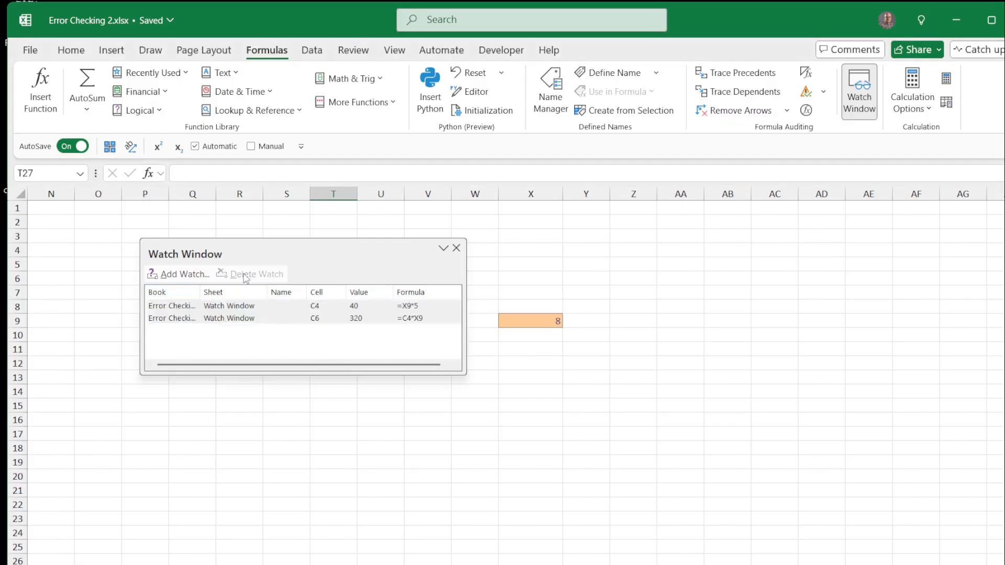
click(456, 248)
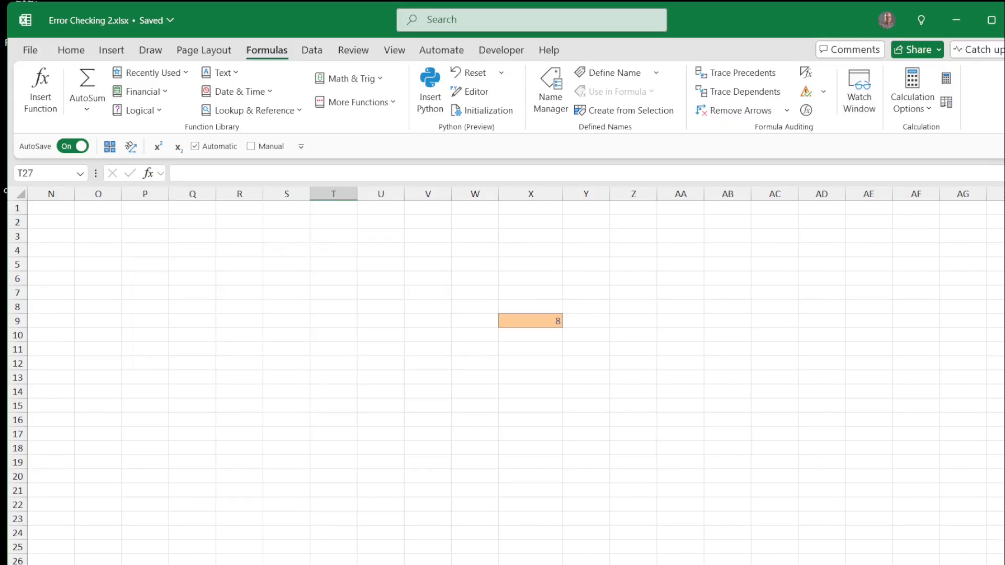
Copy the range C4:C6, paste it as a linked picture at cell Z7, and shift the picture slightly within columns Z and AA
scroll(414, 519, left, 5)
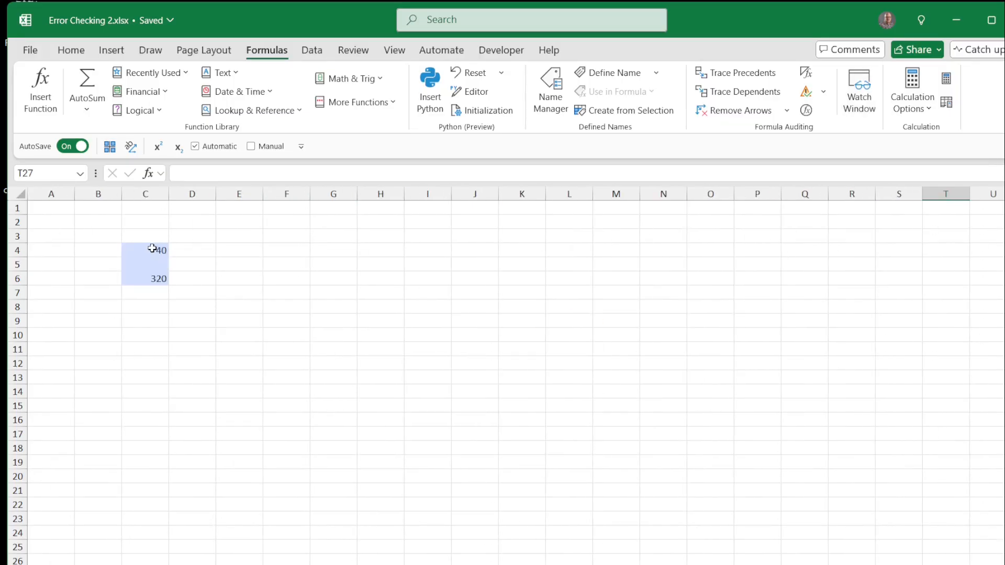
drag(152, 248, 145, 276)
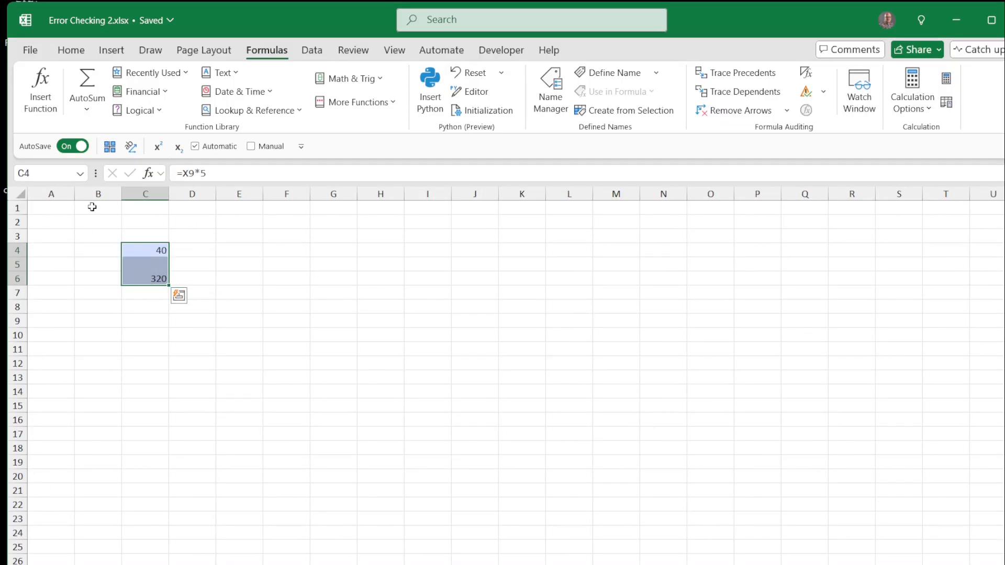
key(ctrl+c)
scroll(516, 377, right, 2)
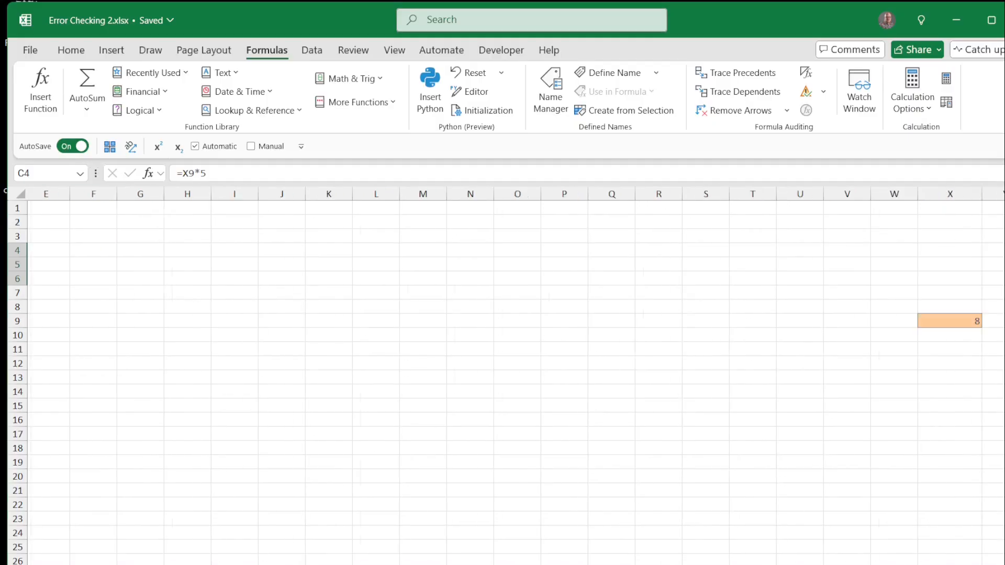
scroll(759, 276, right, 4)
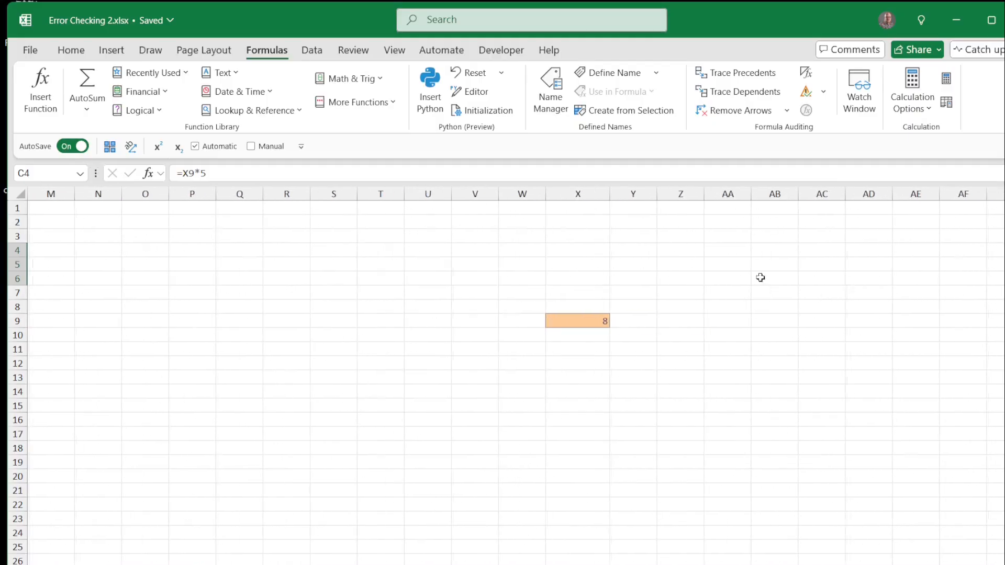
click(699, 293)
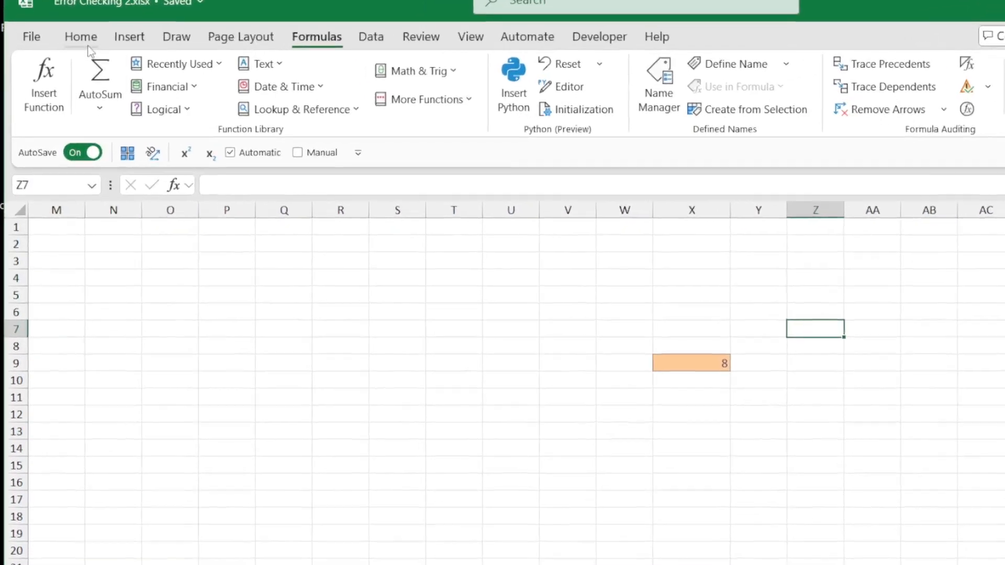
click(80, 36)
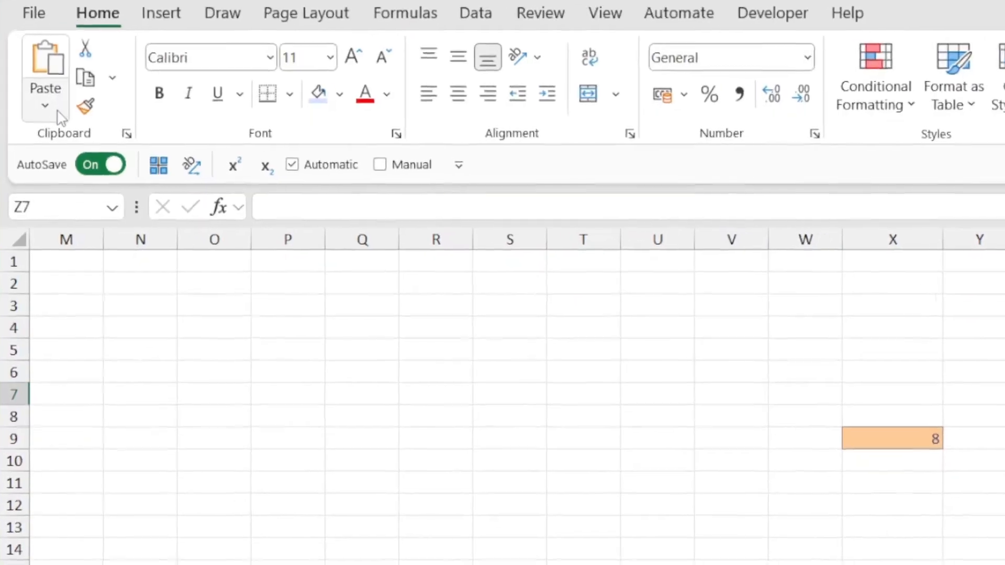
click(52, 116)
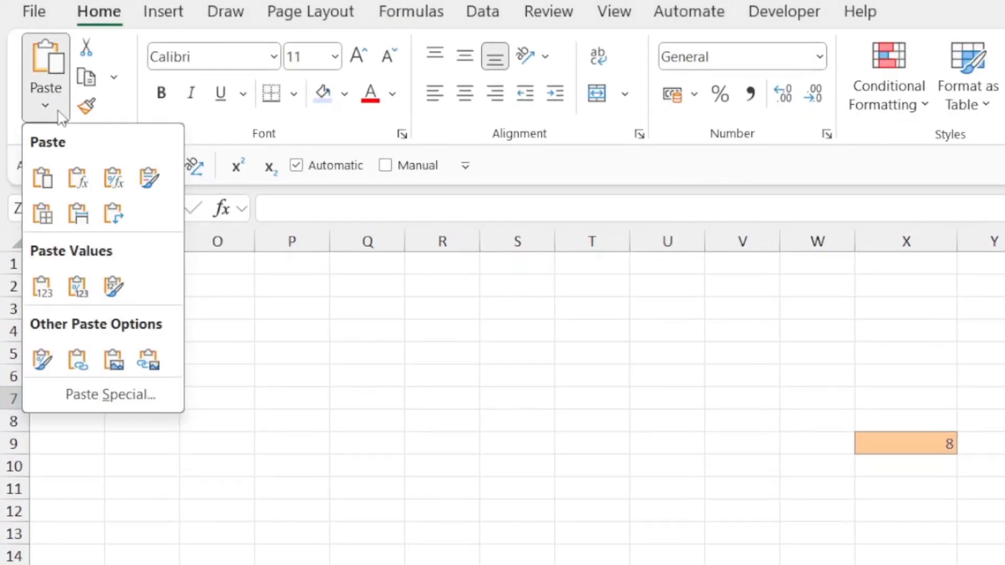
click(152, 369)
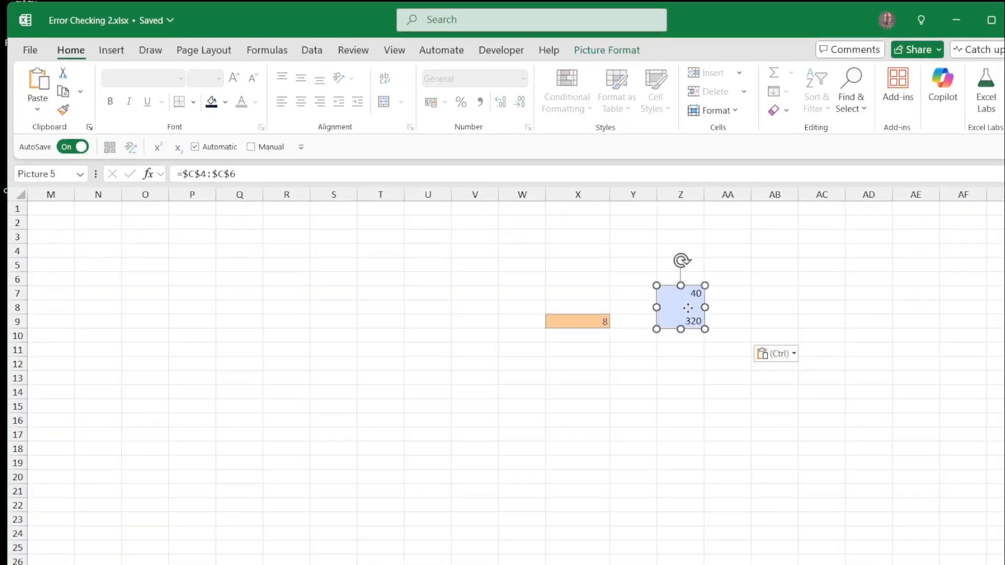
drag(688, 308, 710, 297)
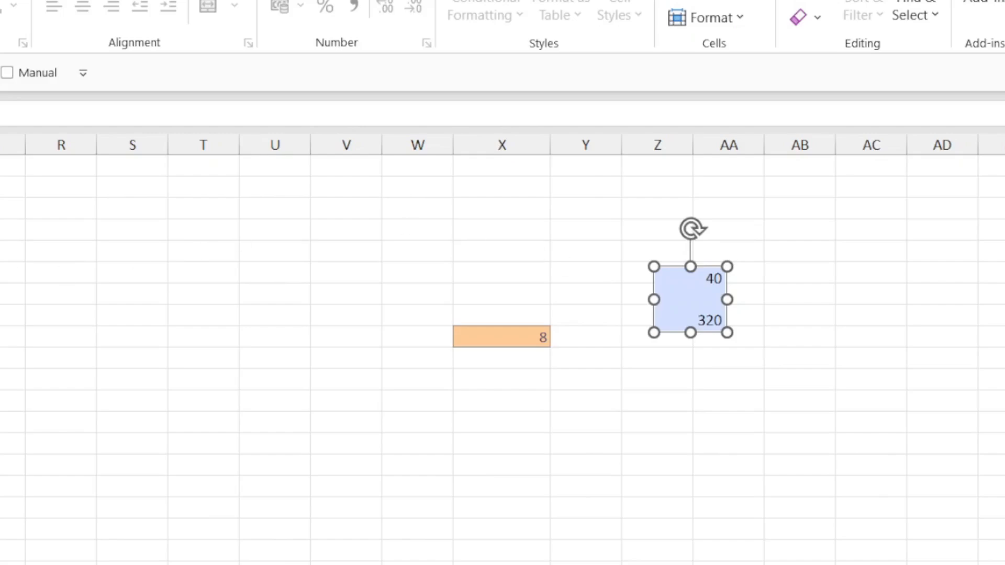
Test the linked picture by setting cell X9 to 10 and after that to 12
click(534, 329)
text(10)
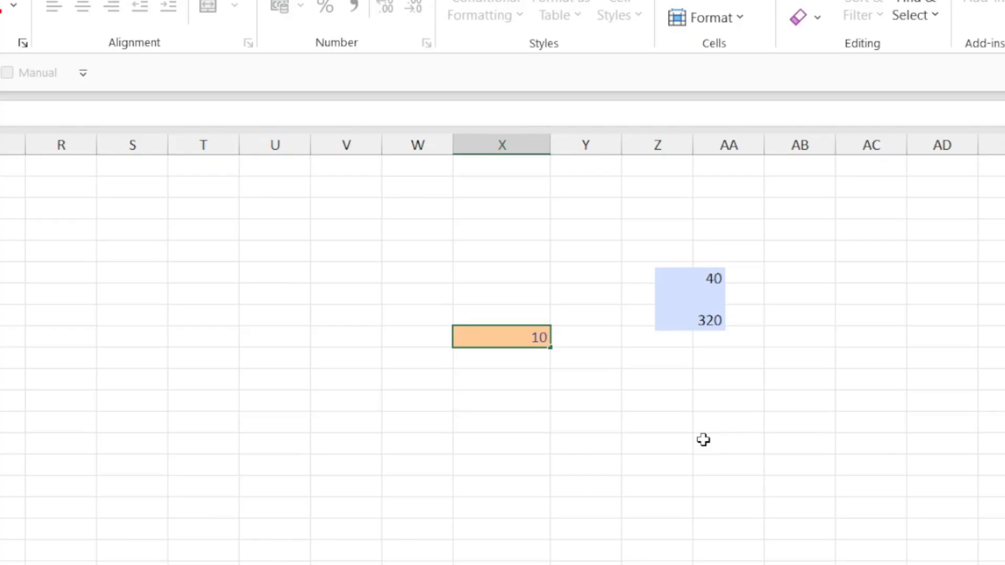
key(Return)
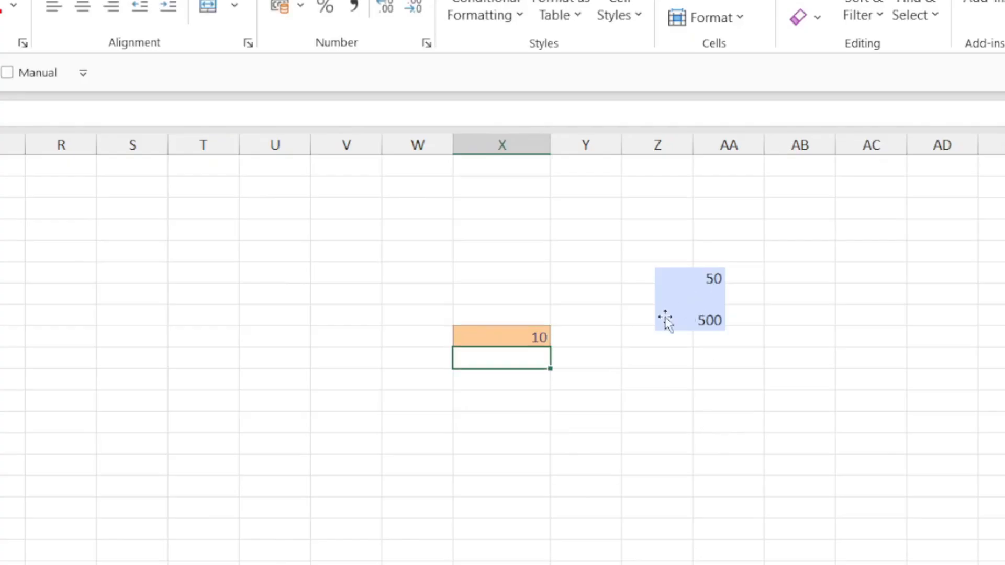
click(516, 336)
text(12)
key(Return)
Enlarge the linked picture to span about columns Y to AB, and set cell X9 to 15
click(709, 330)
drag(728, 331, 871, 492)
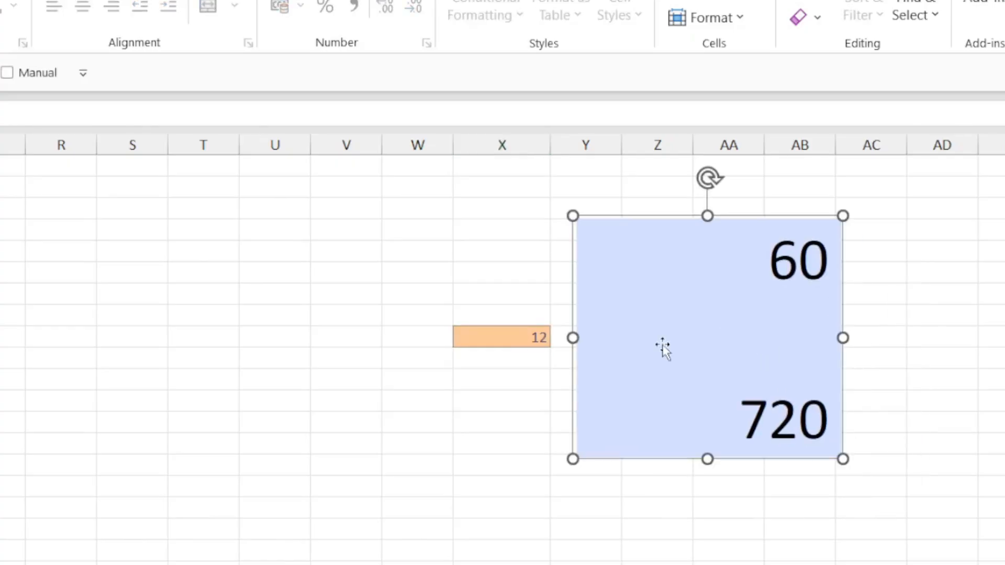
click(507, 338)
text(15)
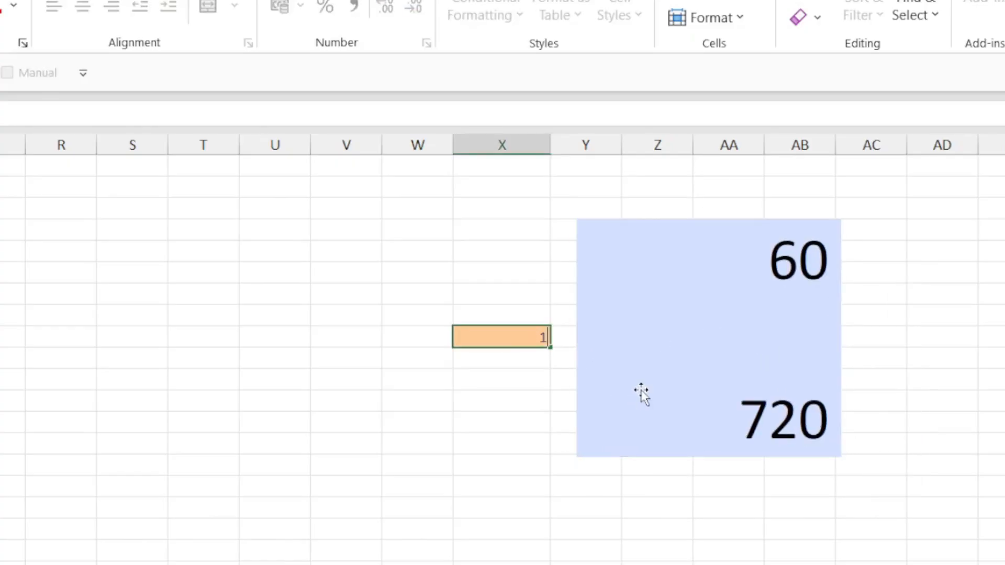
key(Return)
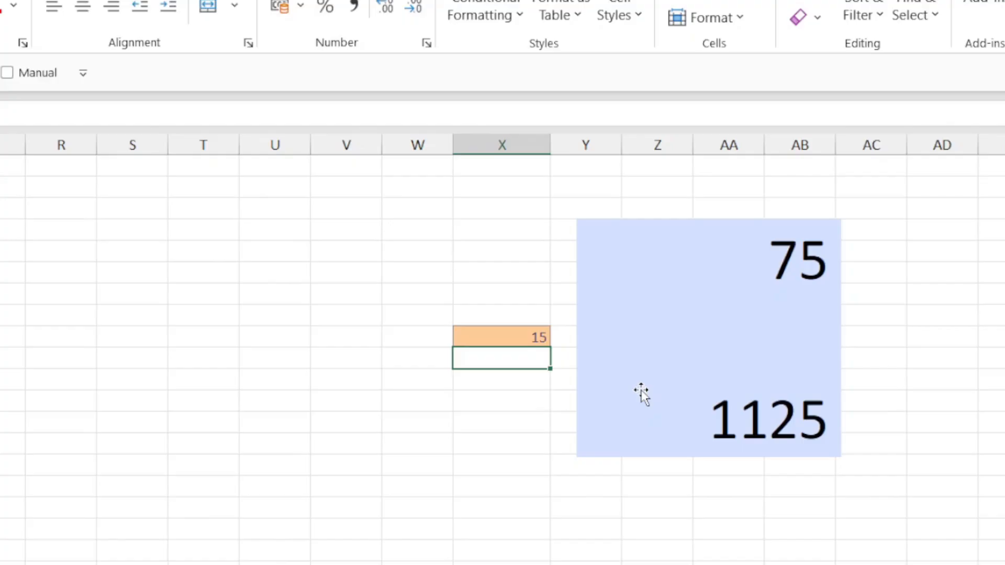